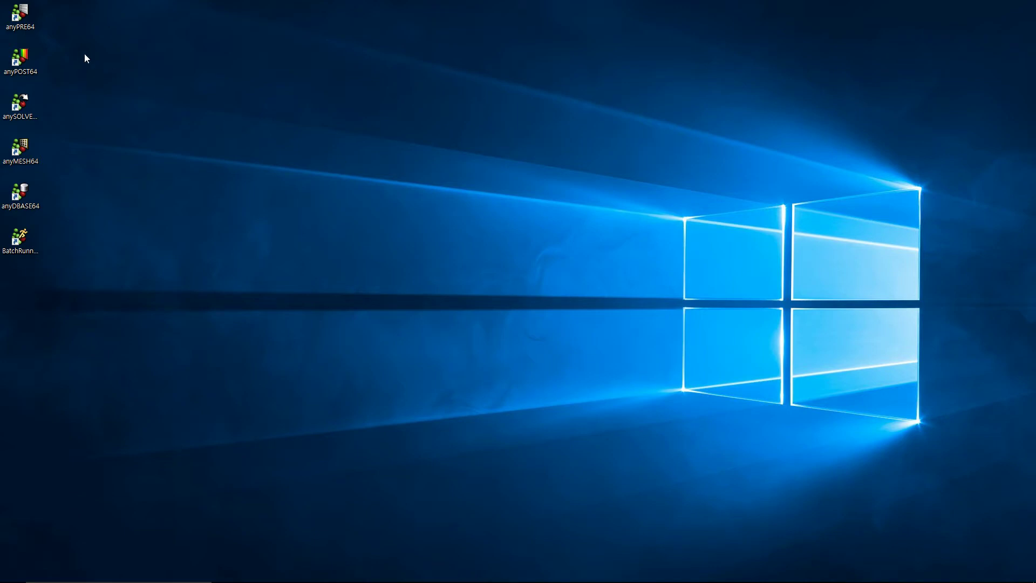
Launch anyPRE and select the eight sleeve STL part files for import
{"action": "double_click", "coordinate": [20, 15]}
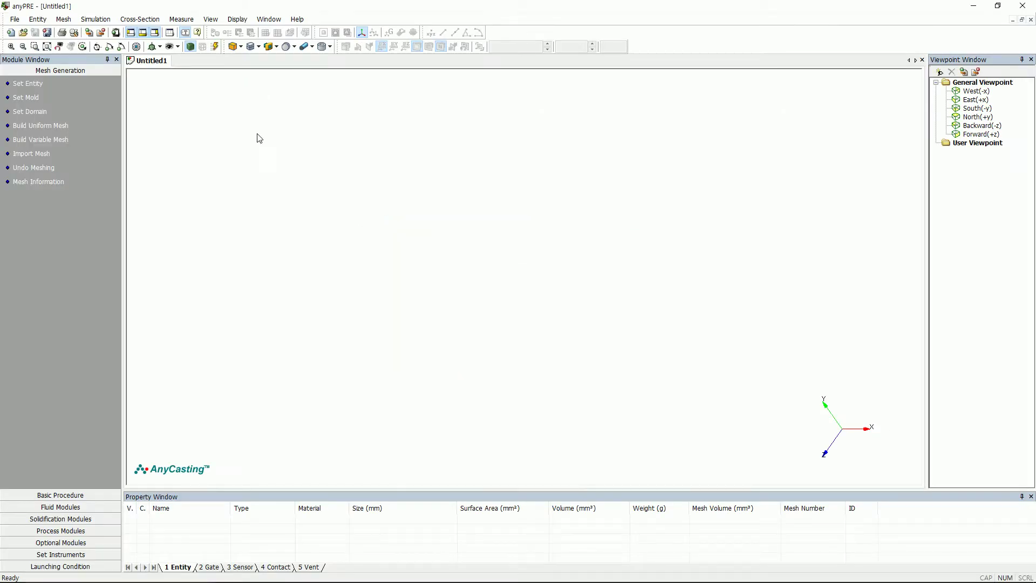
{"action": "left_click", "coordinate": [15, 21]}
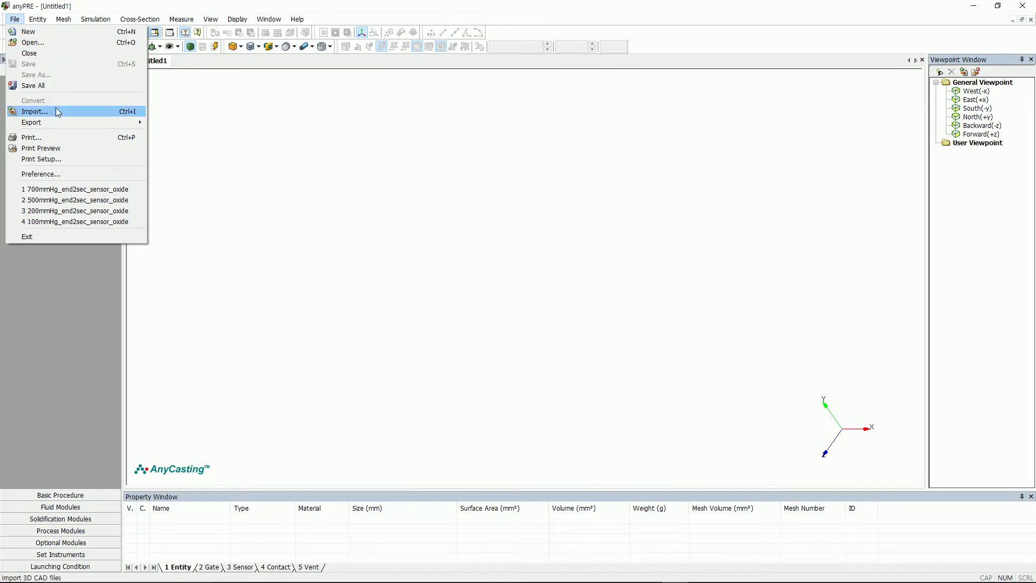
{"action": "left_click", "coordinate": [34, 111]}
{"action": "left_click_drag", "start_coordinate": [197, 202], "coordinate": [131, 85]}
{"action": "left_click", "coordinate": [436, 290]}
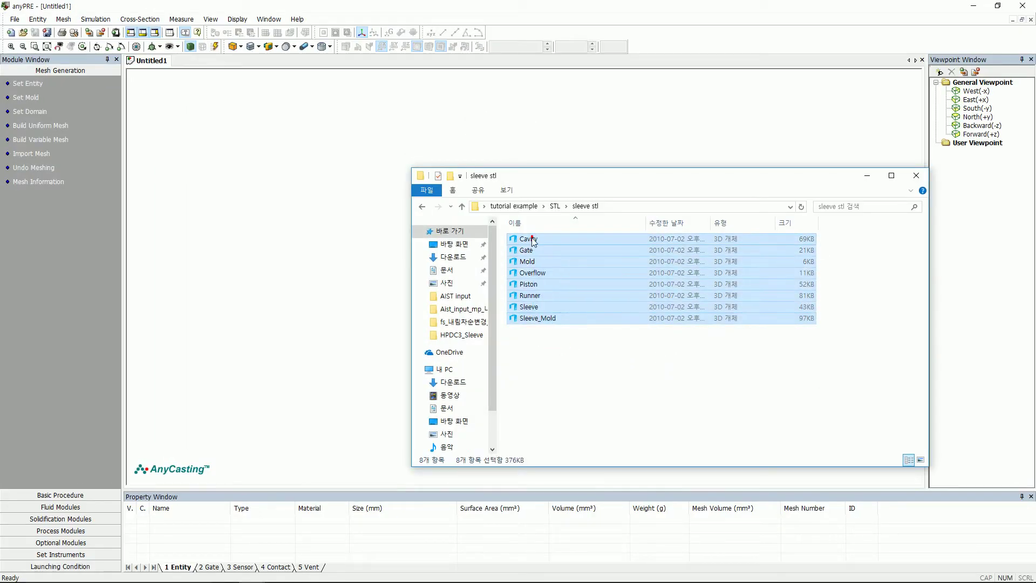
Load the eight STL parts into the project and hide the Mold body
{"action": "left_click_drag", "start_coordinate": [532, 238], "coordinate": [356, 247]}
{"action": "left_click", "coordinate": [867, 175]}
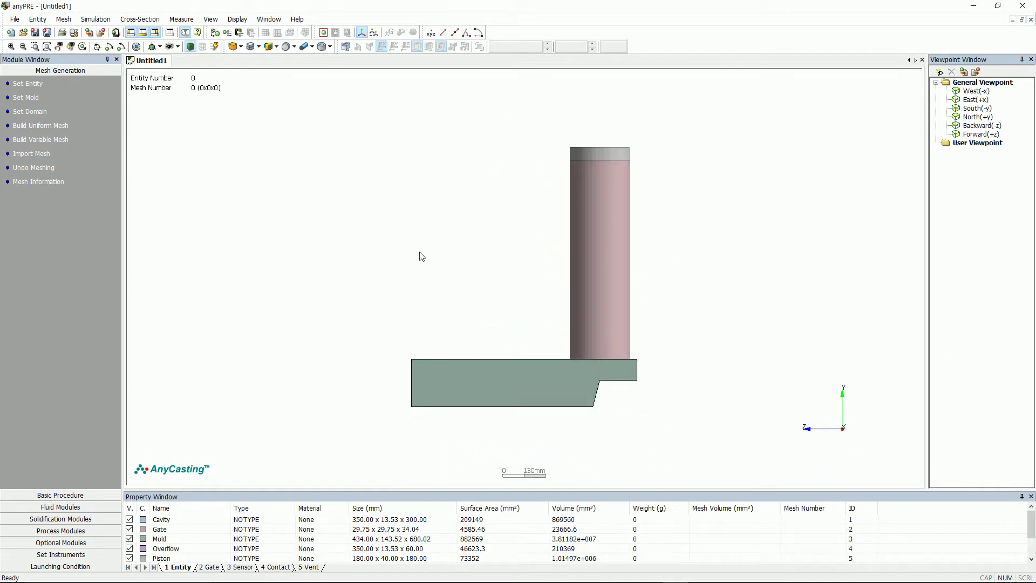
{"action": "left_click", "coordinate": [129, 538]}
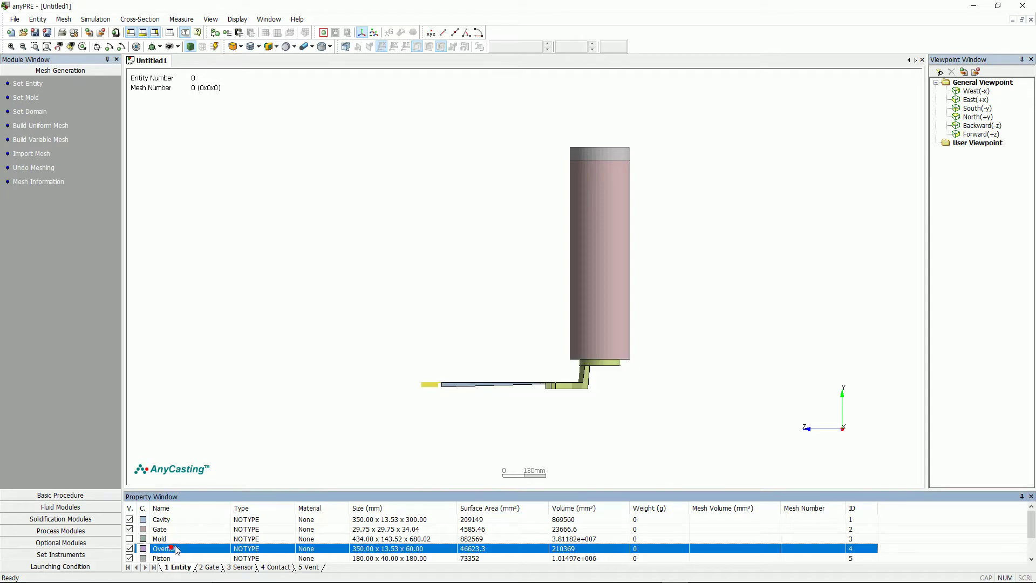
{"action": "left_click", "coordinate": [172, 549]}
Hide Sleeve_Mold and orbit the model so the plate stands upright and the sleeve lies horizontal
{"action": "scroll", "coordinate": [176, 550], "scroll_direction": "down", "scroll_amount": 1}
{"action": "left_click", "coordinate": [129, 558]}
{"action": "left_click_drag", "start_coordinate": [652, 249], "coordinate": [676, 339]}
{"action": "left_click_drag", "start_coordinate": [434, 343], "coordinate": [442, 245]}
{"action": "left_click_drag", "start_coordinate": [750, 358], "coordinate": [706, 388]}
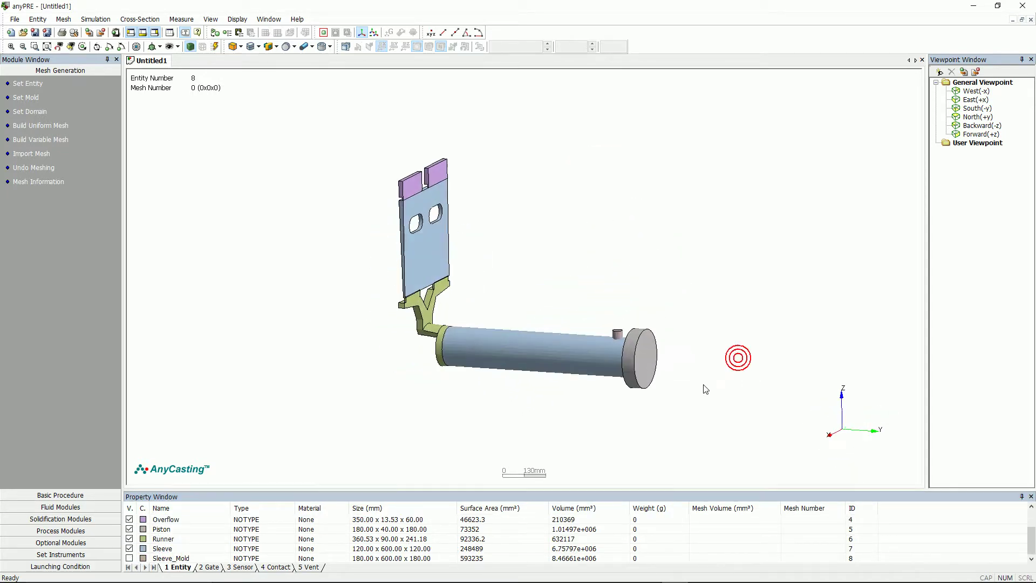
{"action": "left_click", "coordinate": [30, 85]}
Set Cavity as CAST (CAVITY) and Gate as CAST (GATE)
{"action": "left_click", "coordinate": [21, 51]}
{"action": "left_click", "coordinate": [78, 147]}
{"action": "left_click", "coordinate": [84, 165]}
{"action": "left_click", "coordinate": [170, 147]}
{"action": "left_click", "coordinate": [158, 158]}
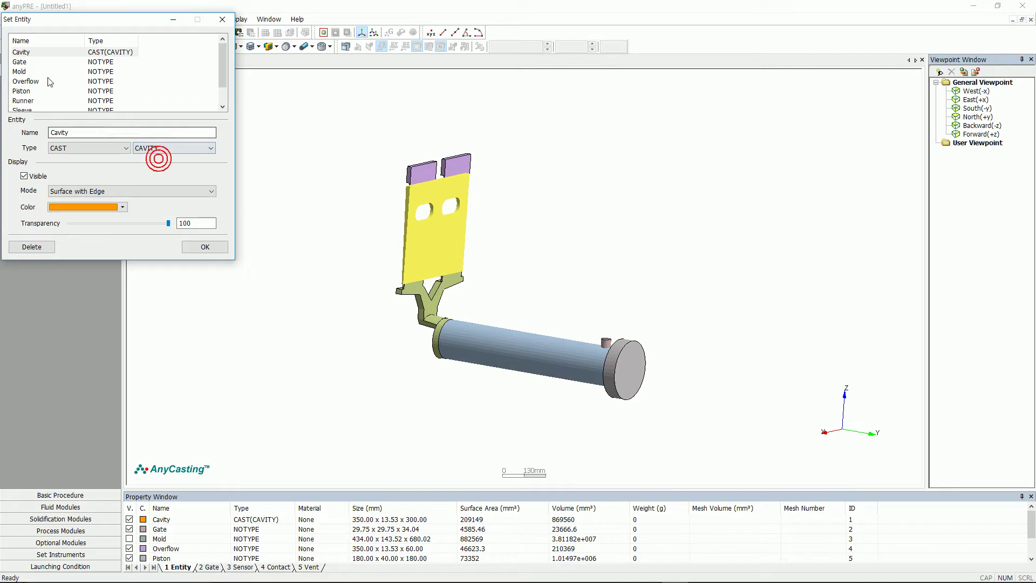
{"action": "left_click", "coordinate": [21, 61]}
{"action": "left_click", "coordinate": [86, 148]}
{"action": "left_click", "coordinate": [81, 165]}
{"action": "left_click", "coordinate": [177, 148]}
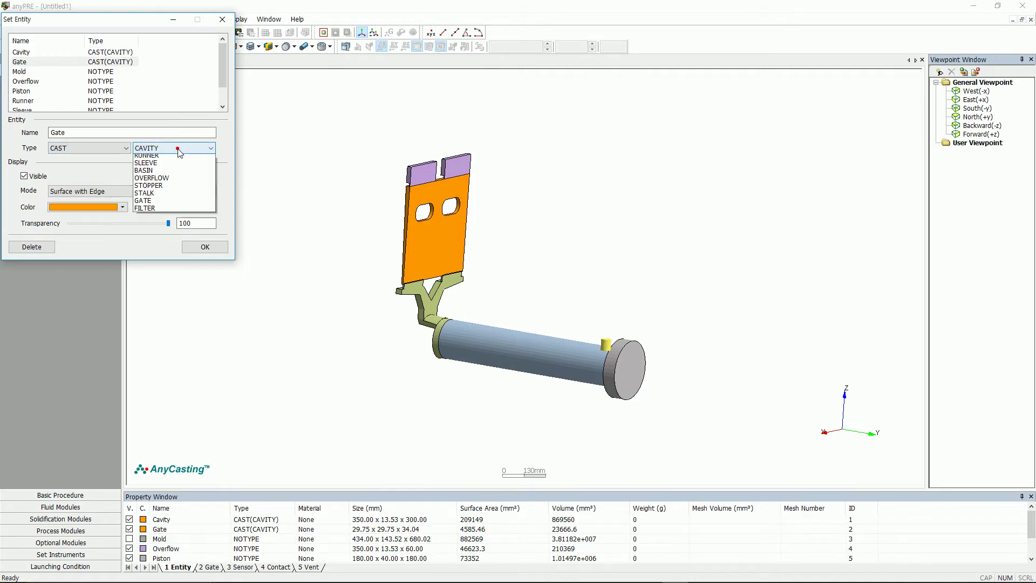
{"action": "left_click", "coordinate": [148, 200]}
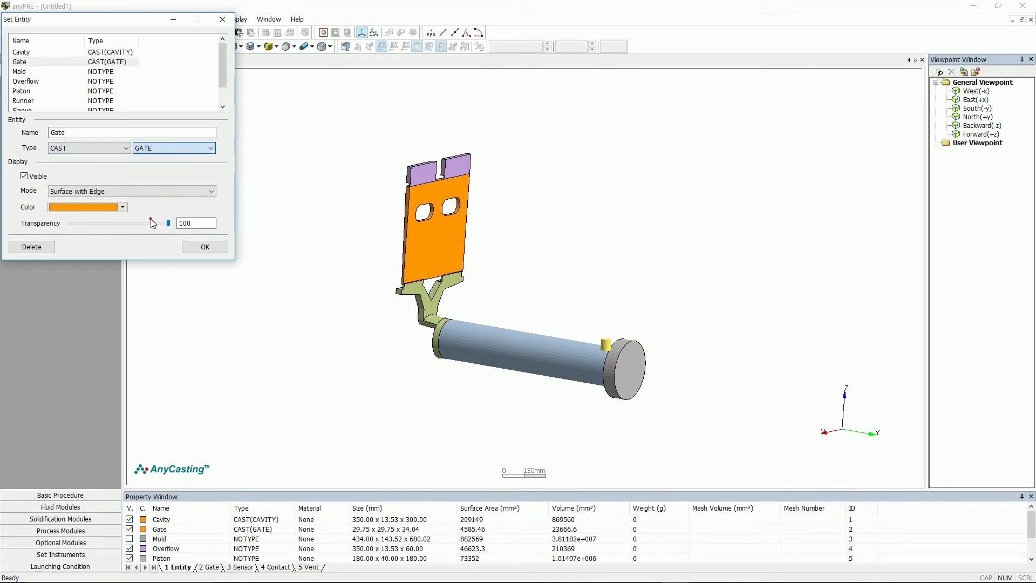
Make Mold a MOLD entity, Overflow CAST (OVERFLOW), and Piston ATTACHED
{"action": "left_click", "coordinate": [21, 71]}
{"action": "left_click", "coordinate": [86, 148]}
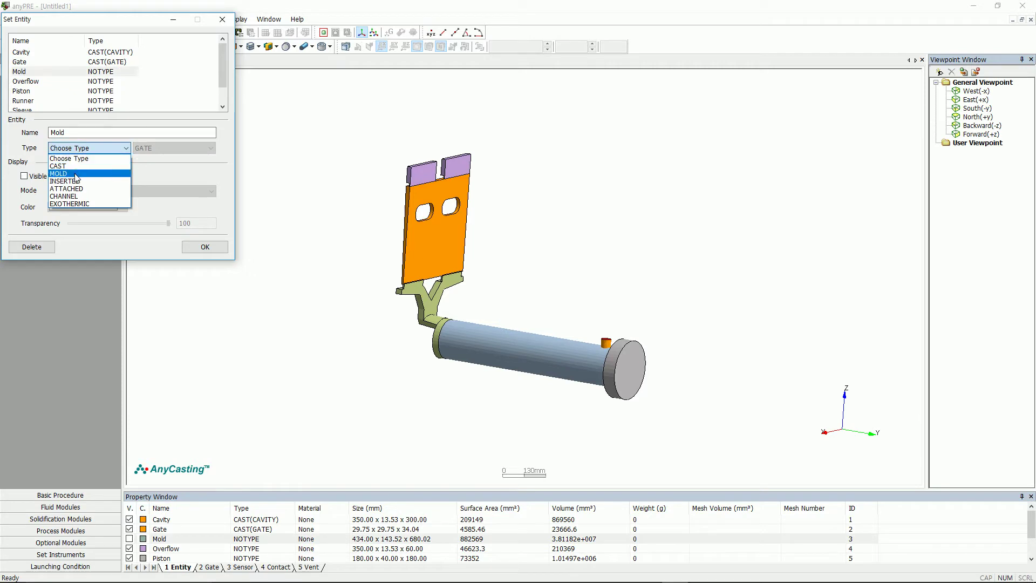
{"action": "left_click", "coordinate": [76, 173]}
{"action": "left_click", "coordinate": [22, 81]}
{"action": "left_click", "coordinate": [75, 148]}
{"action": "left_click", "coordinate": [65, 166]}
{"action": "left_click", "coordinate": [165, 148]}
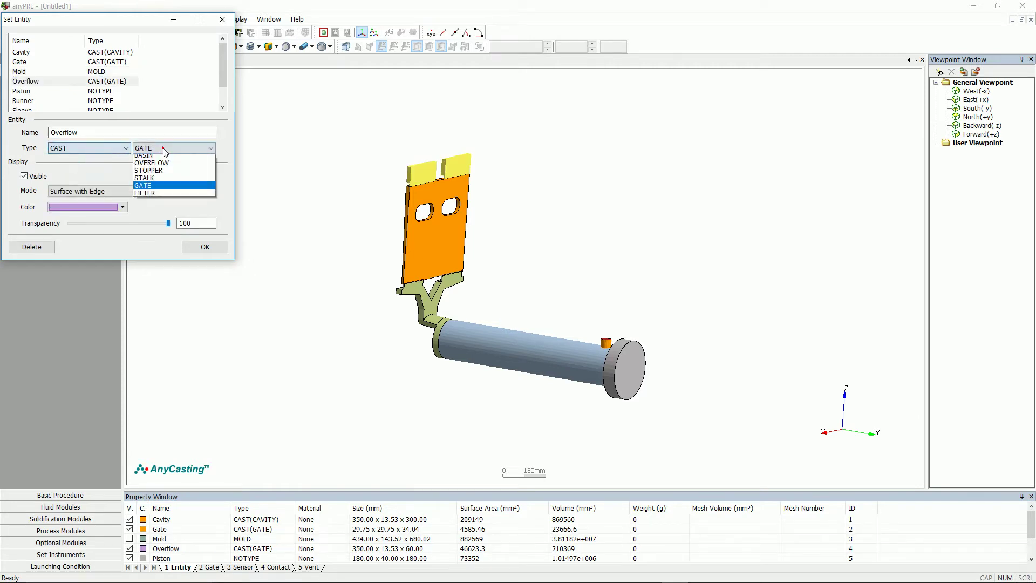
{"action": "left_click", "coordinate": [157, 173]}
{"action": "left_click", "coordinate": [22, 91]}
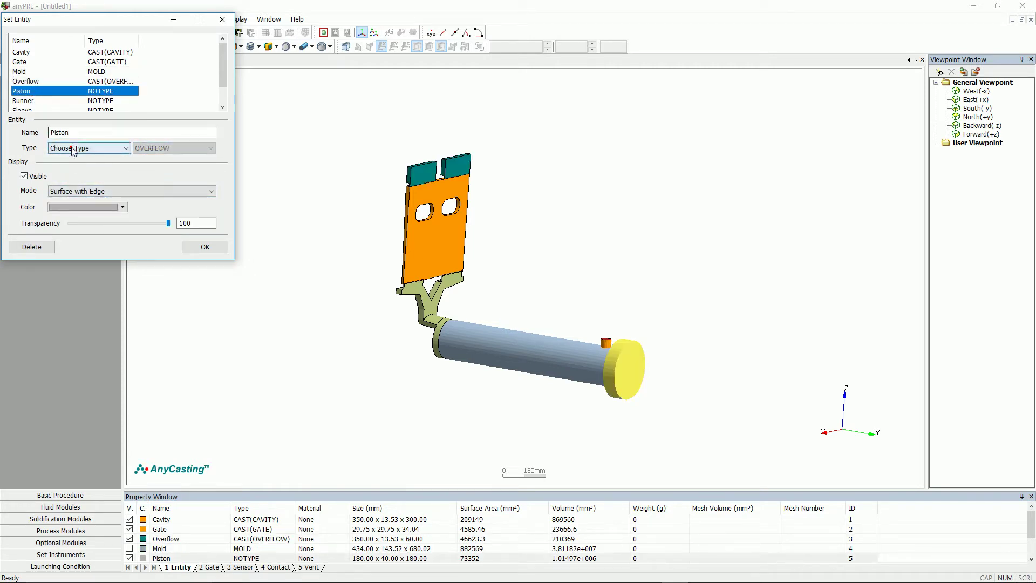
{"action": "left_click", "coordinate": [73, 151]}
{"action": "left_click", "coordinate": [70, 194]}
Set Runner as CAST (RUNNER)
{"action": "left_click", "coordinate": [21, 100]}
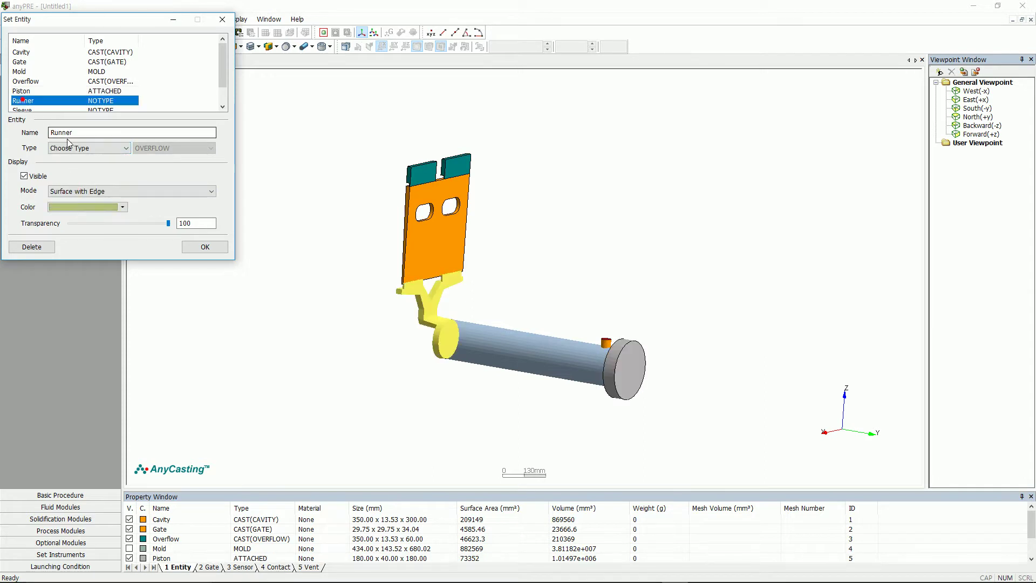
{"action": "left_click", "coordinate": [70, 148]}
{"action": "left_click", "coordinate": [65, 166]}
{"action": "left_click", "coordinate": [160, 149]}
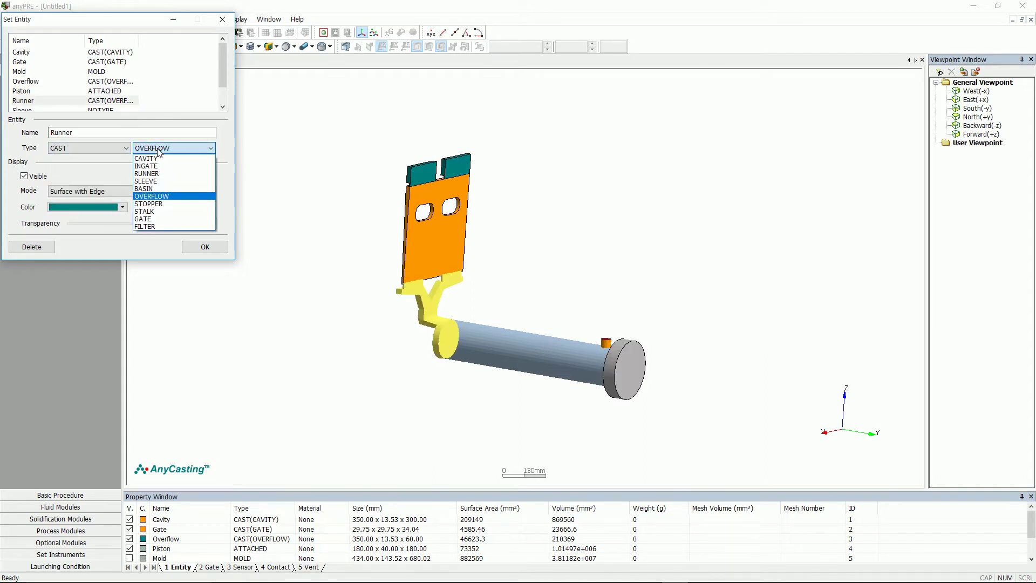
{"action": "left_click", "coordinate": [147, 174]}
{"action": "left_click", "coordinate": [223, 65]}
Set Sleeve as CAST (SLEEVE) and Sleeve_Mold as MOLD, then confirm the entity types
{"action": "left_click", "coordinate": [24, 91]}
{"action": "left_click", "coordinate": [89, 148]}
{"action": "left_click", "coordinate": [73, 165]}
{"action": "left_click", "coordinate": [165, 148]}
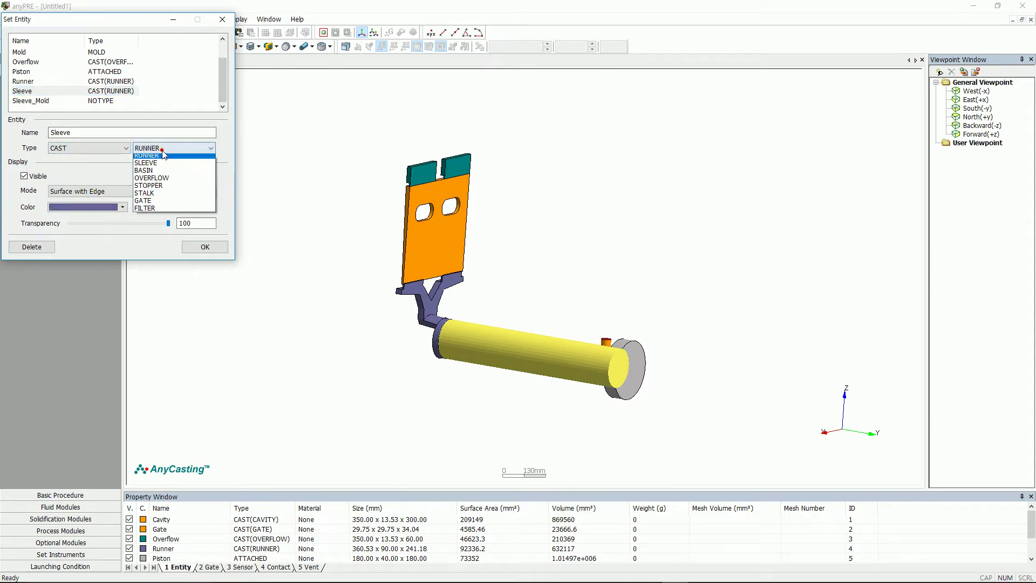
{"action": "left_click", "coordinate": [145, 162]}
{"action": "left_click", "coordinate": [34, 101]}
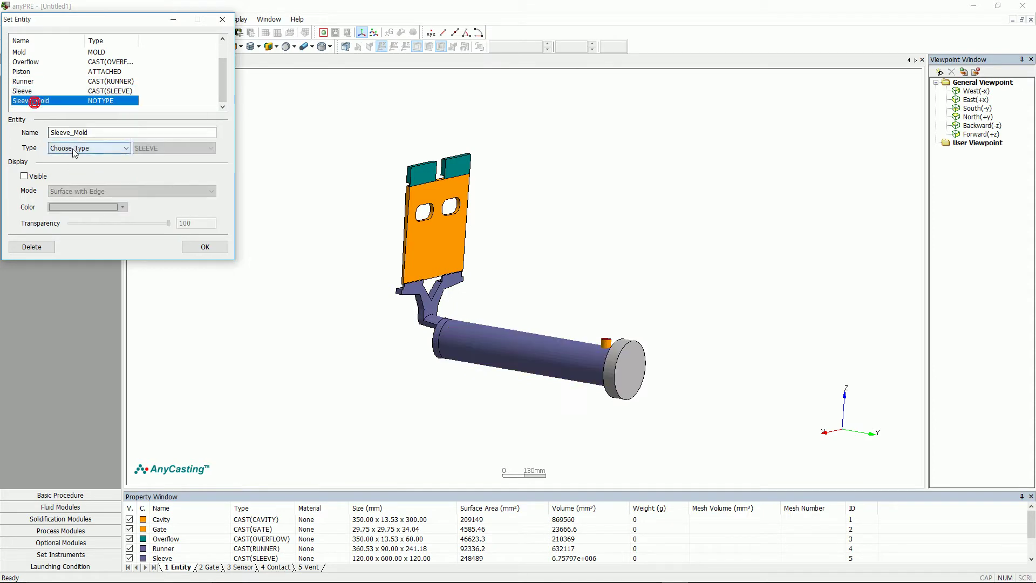
{"action": "left_click", "coordinate": [72, 148]}
{"action": "left_click", "coordinate": [62, 158]}
{"action": "left_click", "coordinate": [200, 250]}
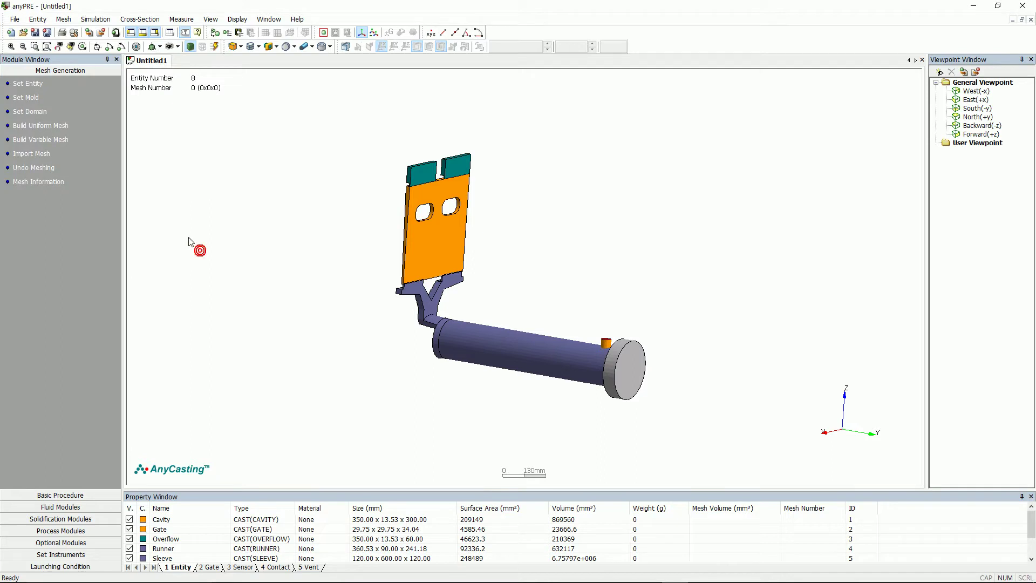
In Set Mold, choose the Mold Entity option and apply it
{"action": "left_click", "coordinate": [27, 98]}
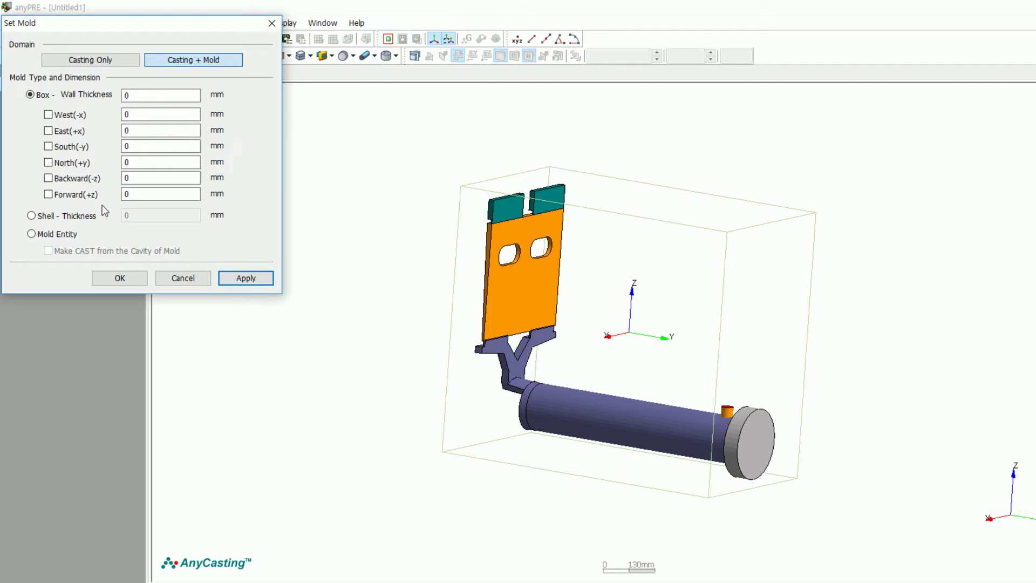
{"action": "left_click", "coordinate": [57, 233]}
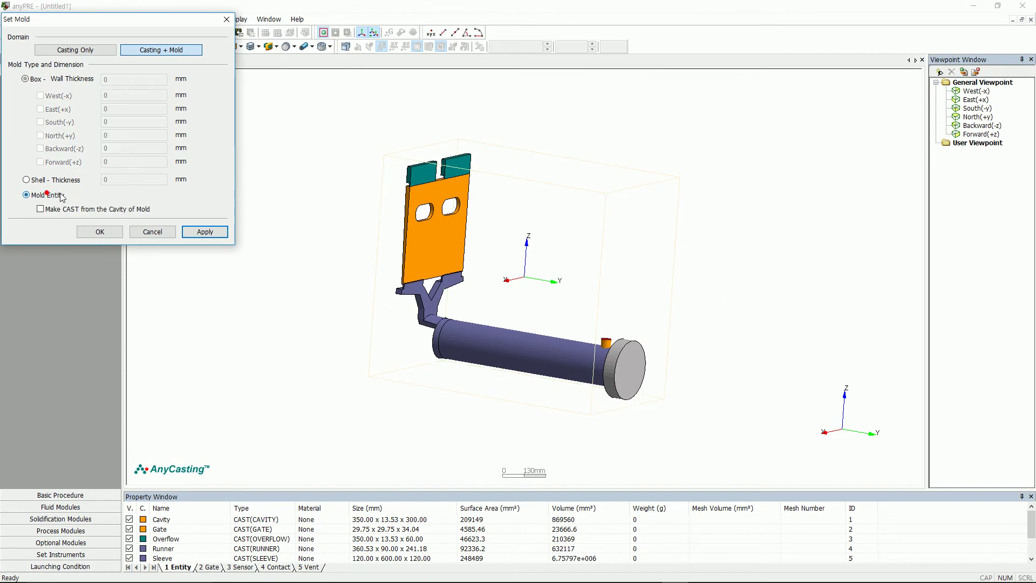
{"action": "left_click", "coordinate": [205, 232]}
{"action": "left_click", "coordinate": [102, 232]}
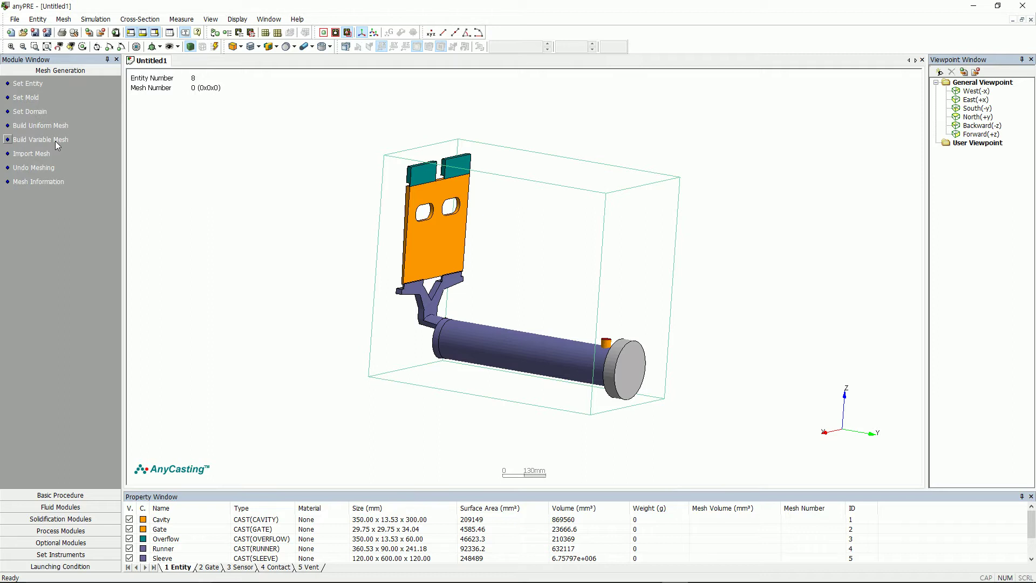
Add an X-axis mesh block spanning the runner with 100 divisions and auto-fill the rest
{"action": "left_click", "coordinate": [55, 141]}
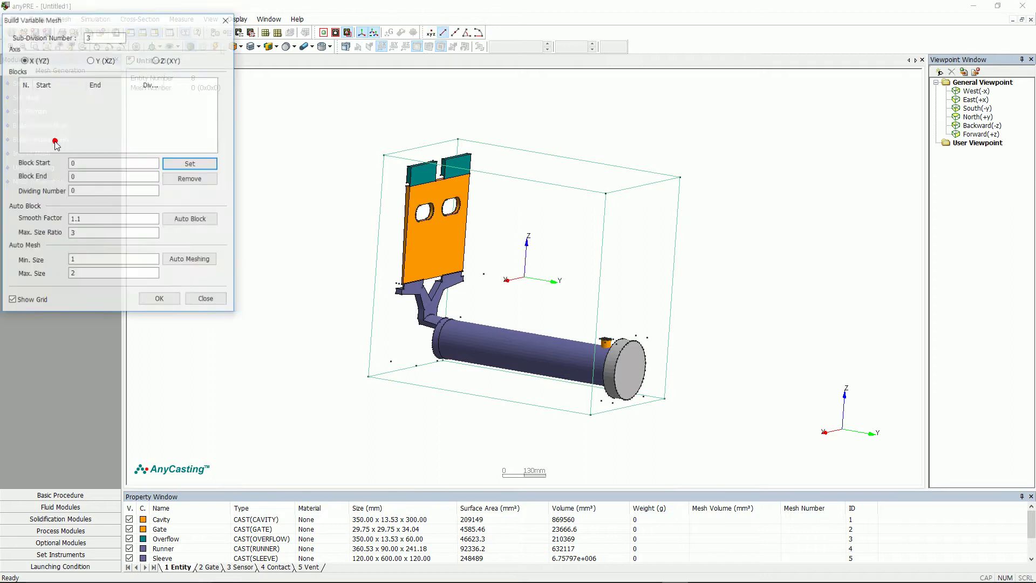
{"action": "left_click", "coordinate": [450, 292]}
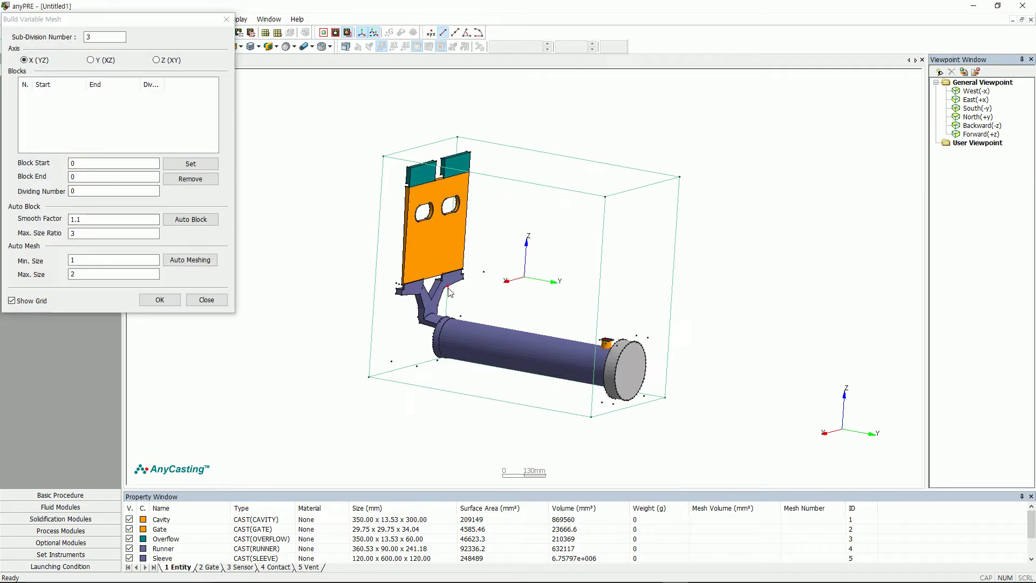
{"action": "key", "text": "ctrl+f"}
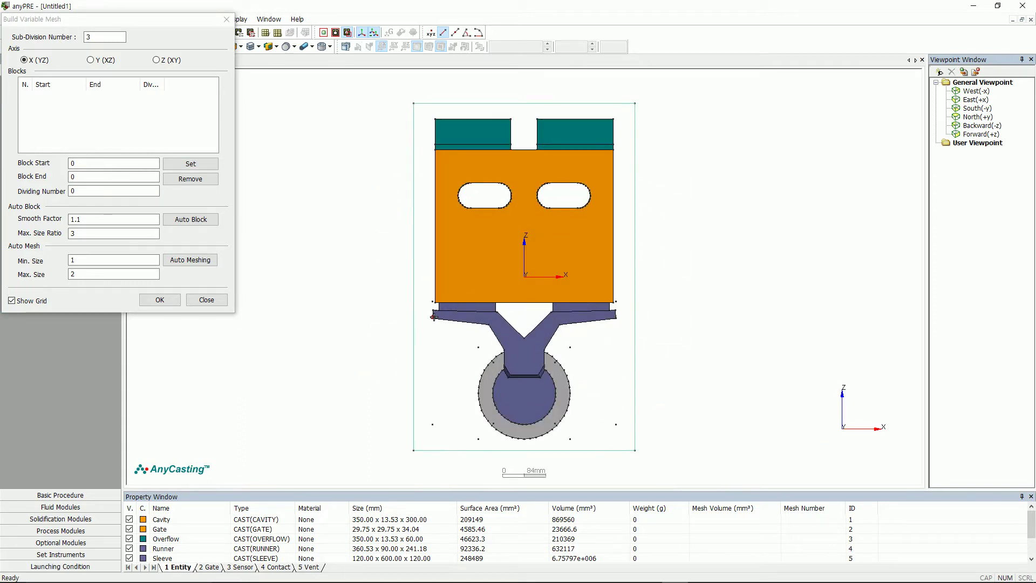
{"action": "left_click", "coordinate": [432, 317]}
{"action": "left_click", "coordinate": [618, 318]}
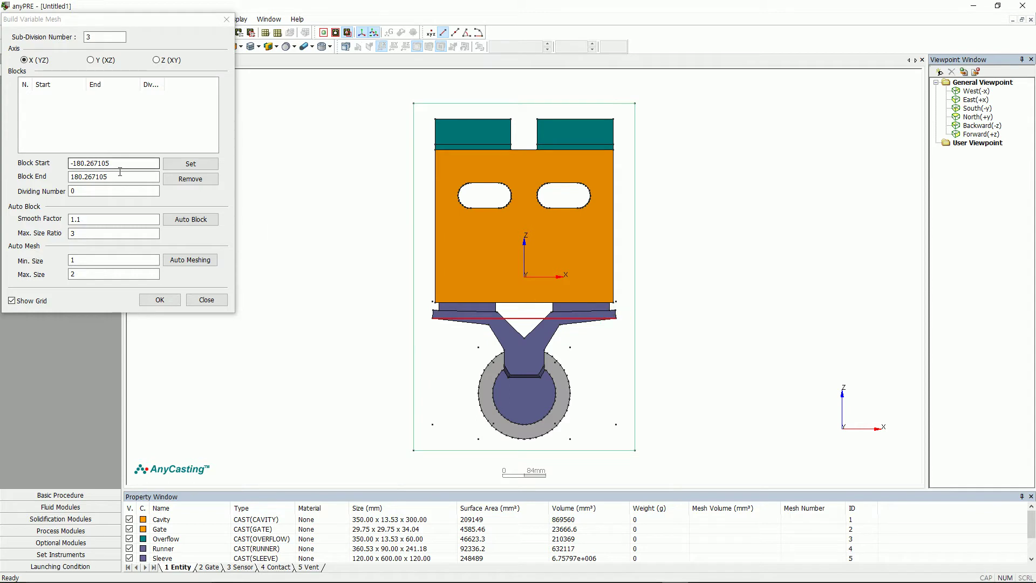
{"action": "left_click", "coordinate": [92, 190]}
{"action": "type", "text": "100"}
{"action": "left_click", "coordinate": [182, 167]}
{"action": "left_click", "coordinate": [191, 219]}
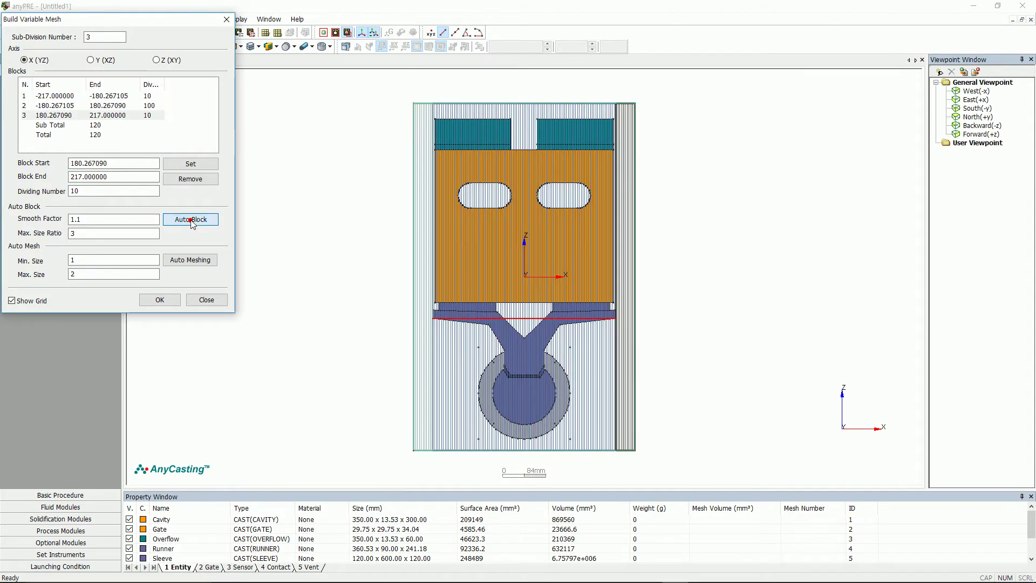
Add a Y-axis block from -90 to 0 with 35 divisions and auto-fill the remaining range
{"action": "left_click", "coordinate": [359, 239]}
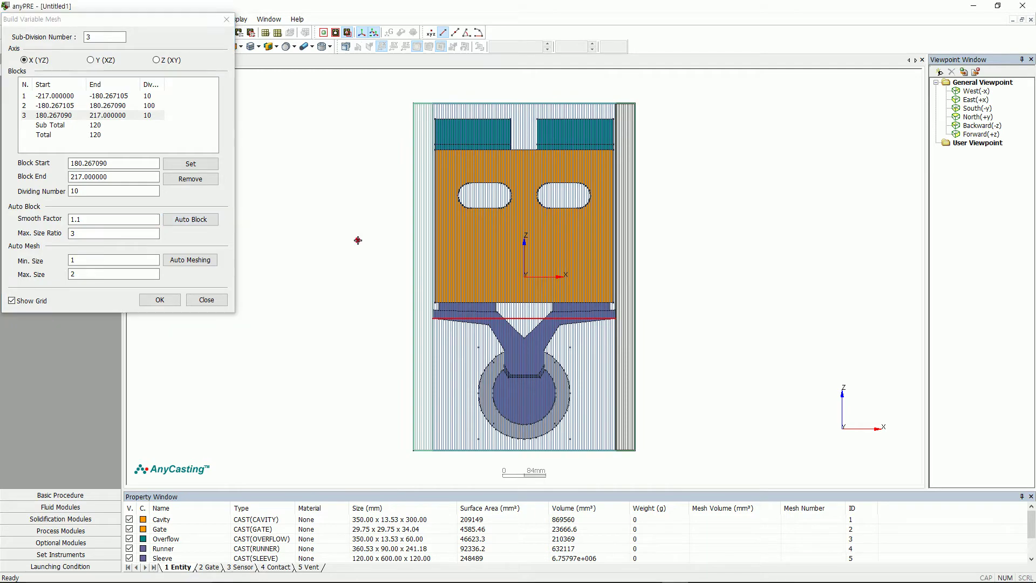
{"action": "key", "text": "ctrl+3"}
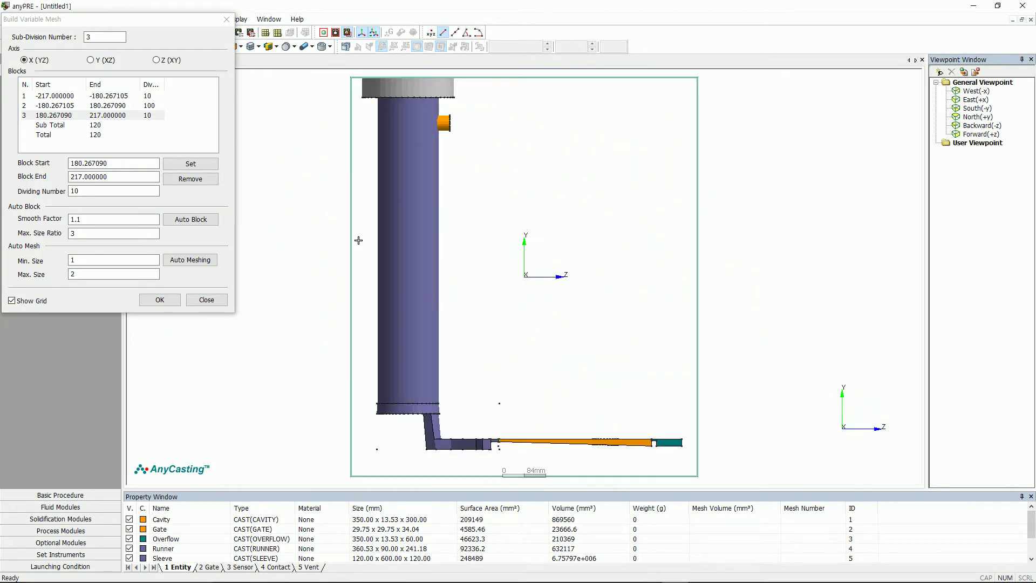
{"action": "left_click", "coordinate": [90, 60]}
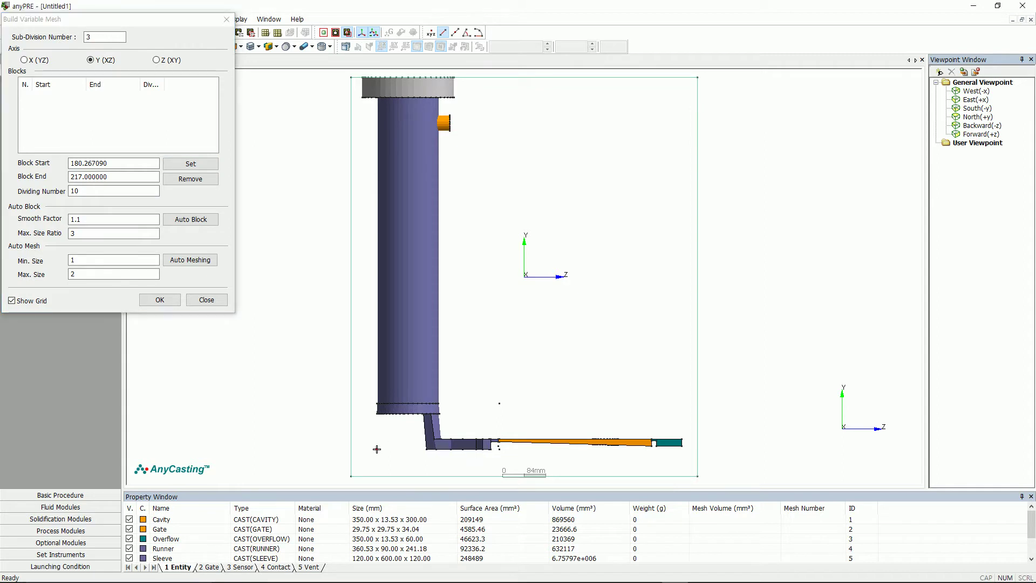
{"action": "left_click_drag", "start_coordinate": [376, 449], "coordinate": [500, 403]}
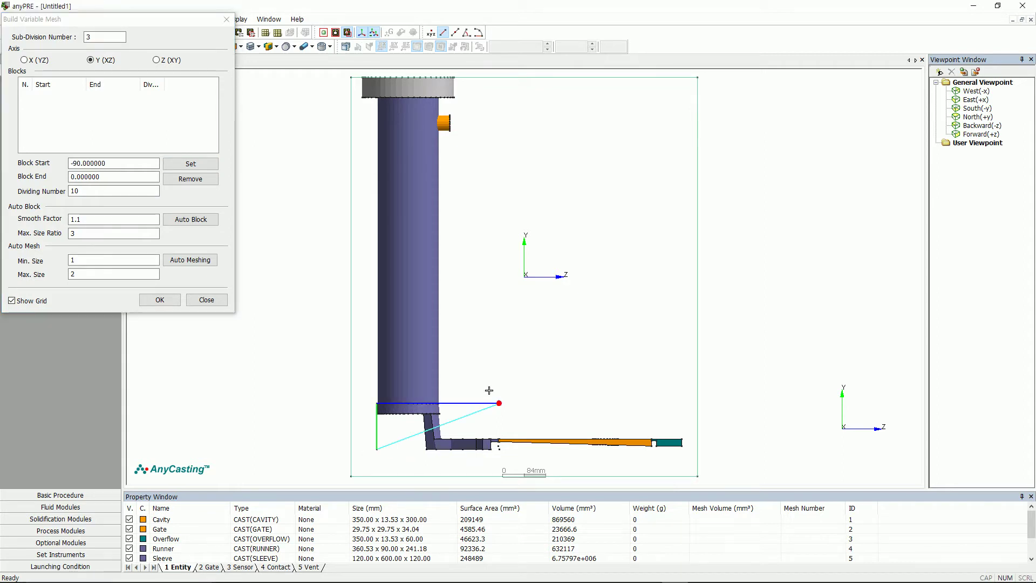
{"action": "double_click", "coordinate": [91, 193]}
{"action": "type", "text": "35"}
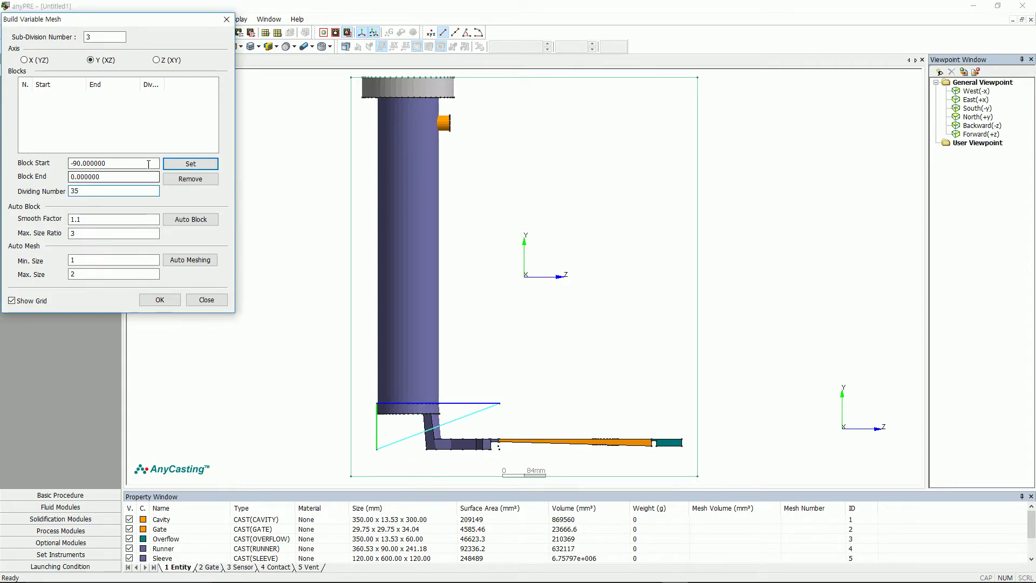
{"action": "left_click", "coordinate": [190, 164]}
{"action": "left_click", "coordinate": [198, 219]}
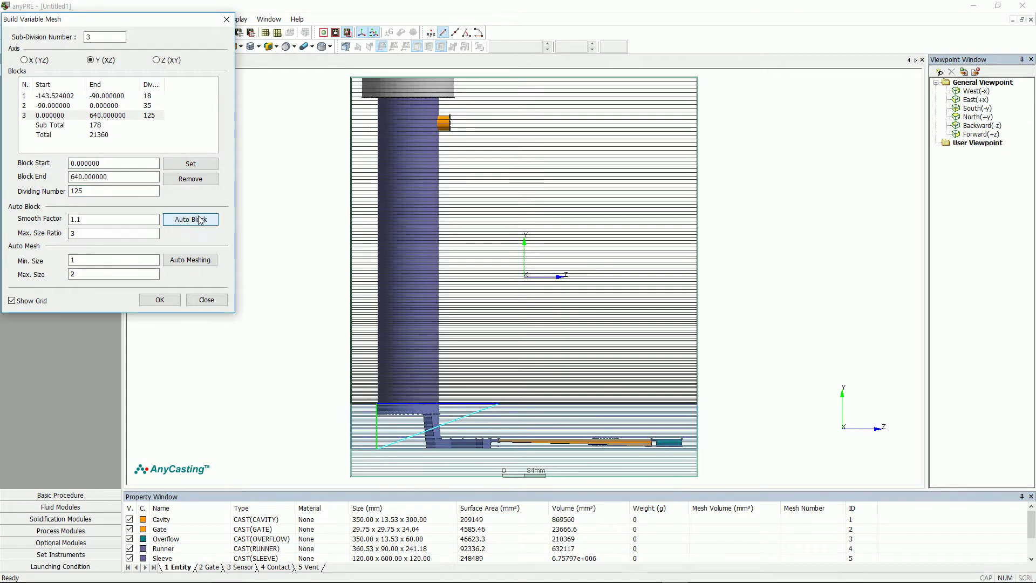
Add a 70-division Z block from -61.67 to 179.51, auto-fill, and generate the mesh
{"action": "left_click", "coordinate": [156, 60]}
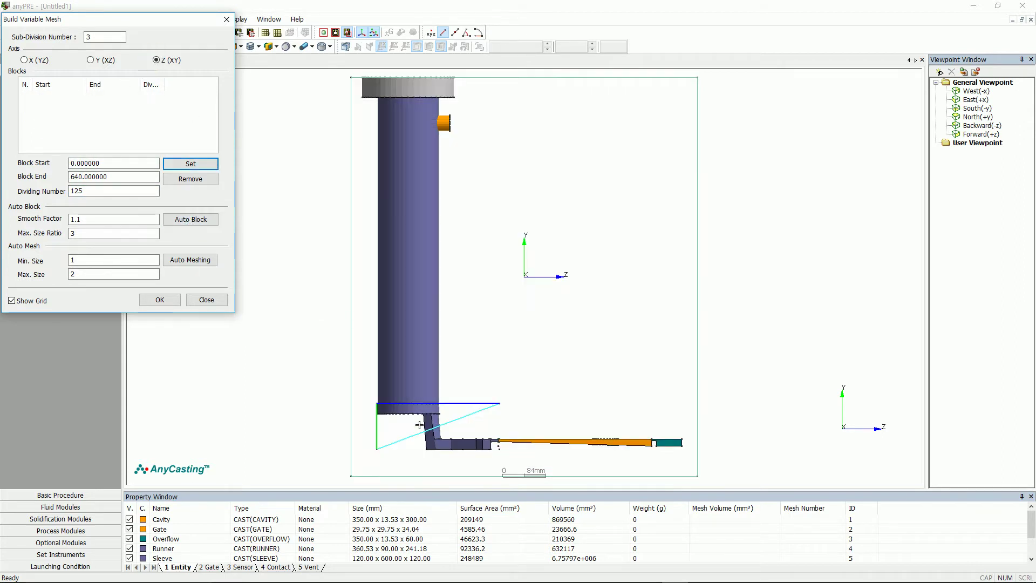
{"action": "left_click", "coordinate": [377, 449]}
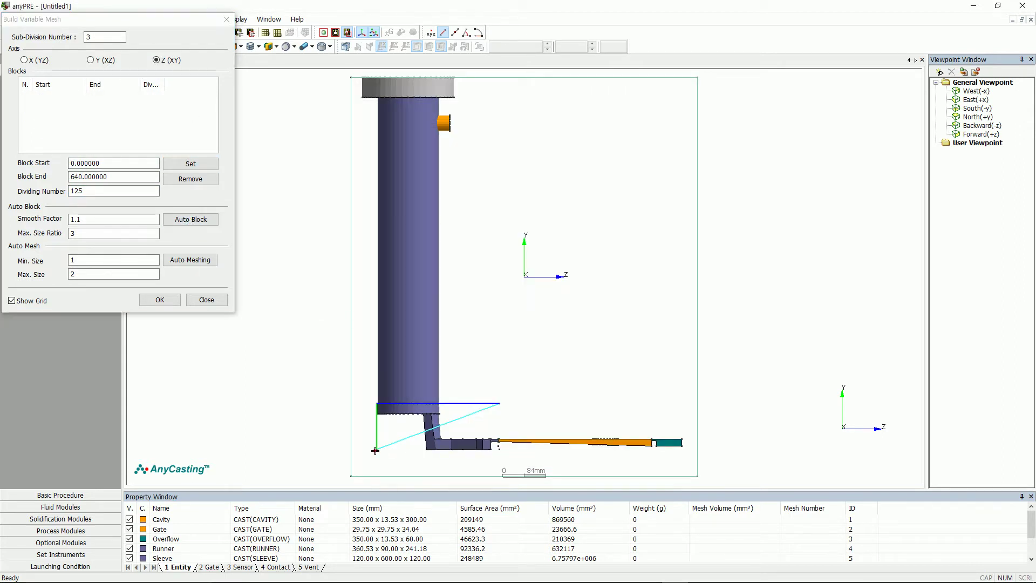
{"action": "left_click", "coordinate": [500, 403]}
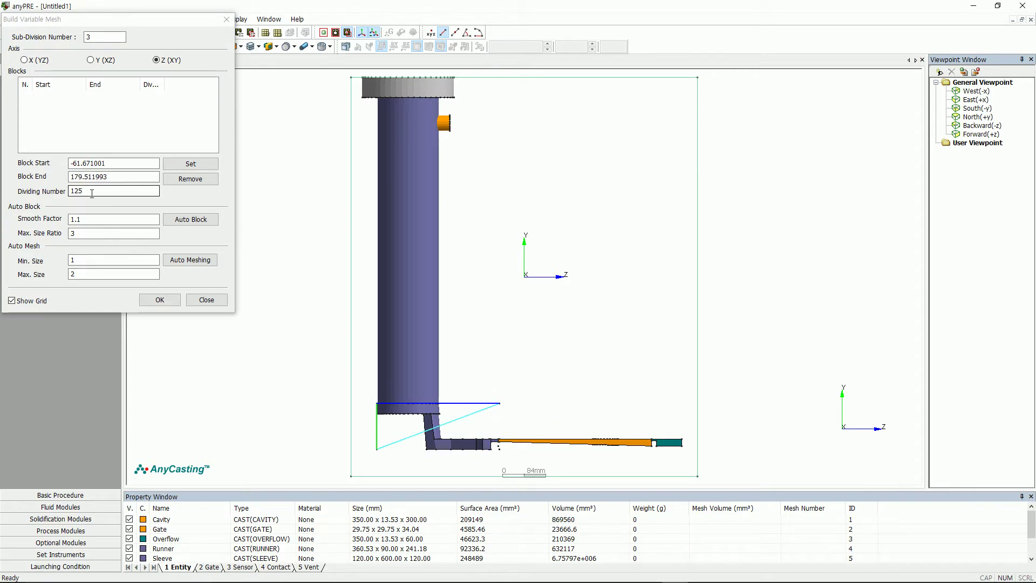
{"action": "left_click_drag", "start_coordinate": [91, 193], "coordinate": [27, 195]}
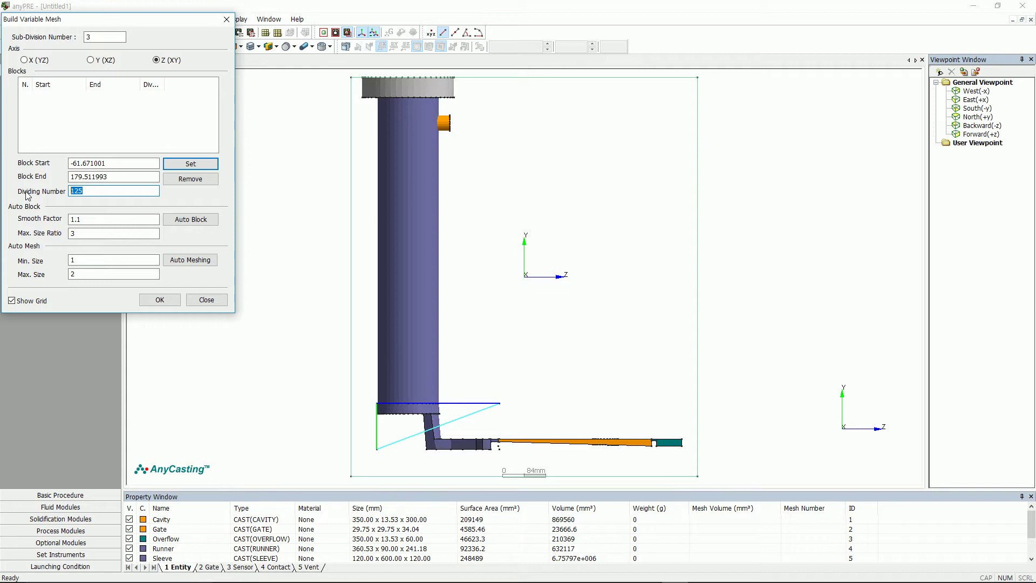
{"action": "type", "text": "70"}
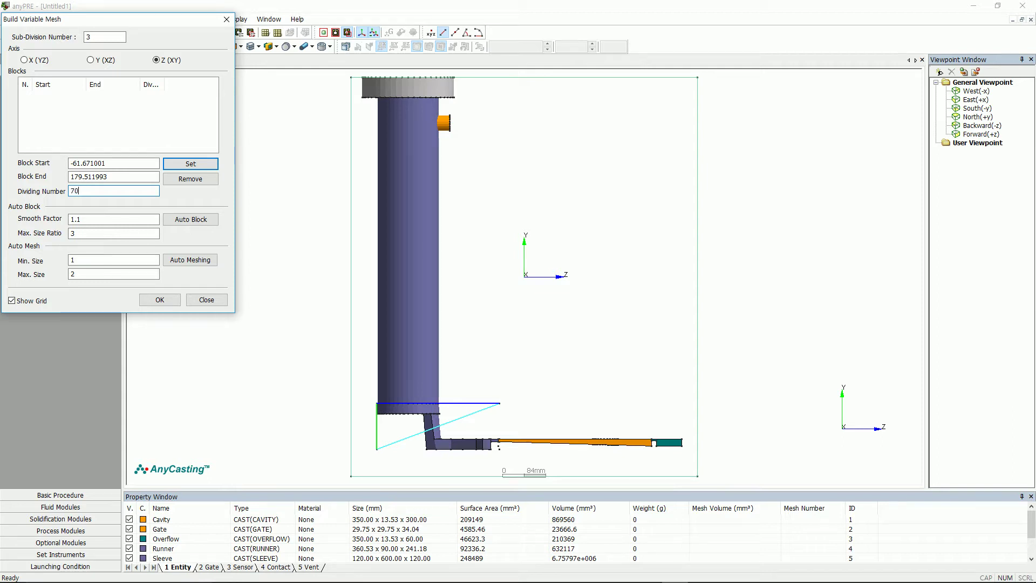
{"action": "left_click", "coordinate": [183, 169]}
{"action": "left_click", "coordinate": [208, 220]}
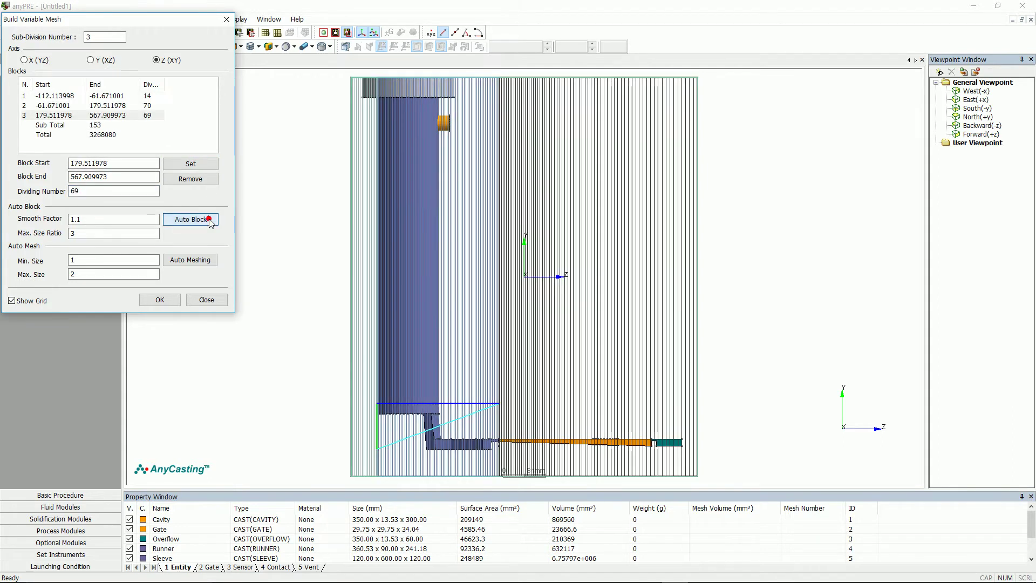
{"action": "left_click", "coordinate": [165, 303]}
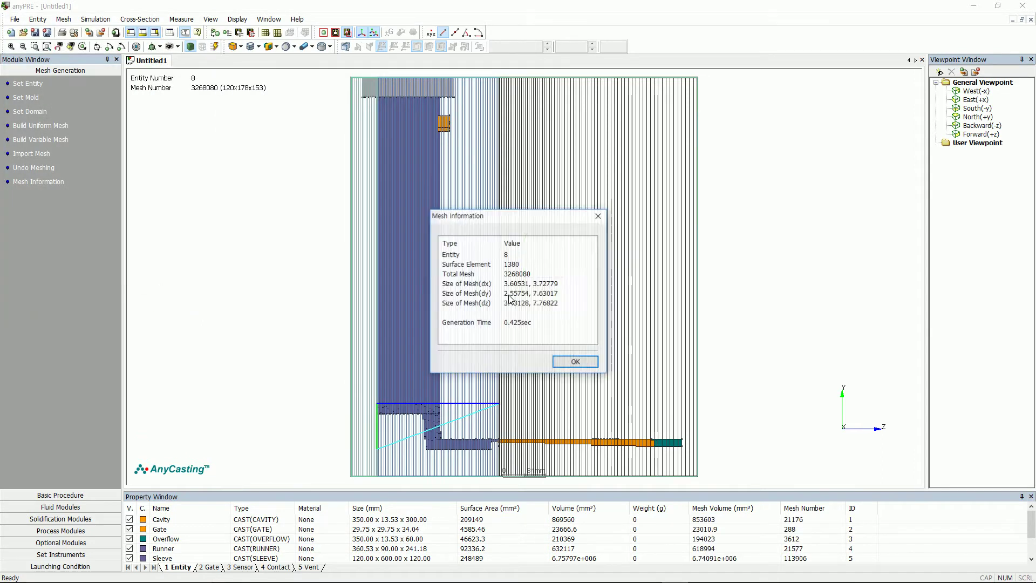
Dismiss the 3,268,080-cell mesh summary and rotate the model view
{"action": "left_click", "coordinate": [575, 361]}
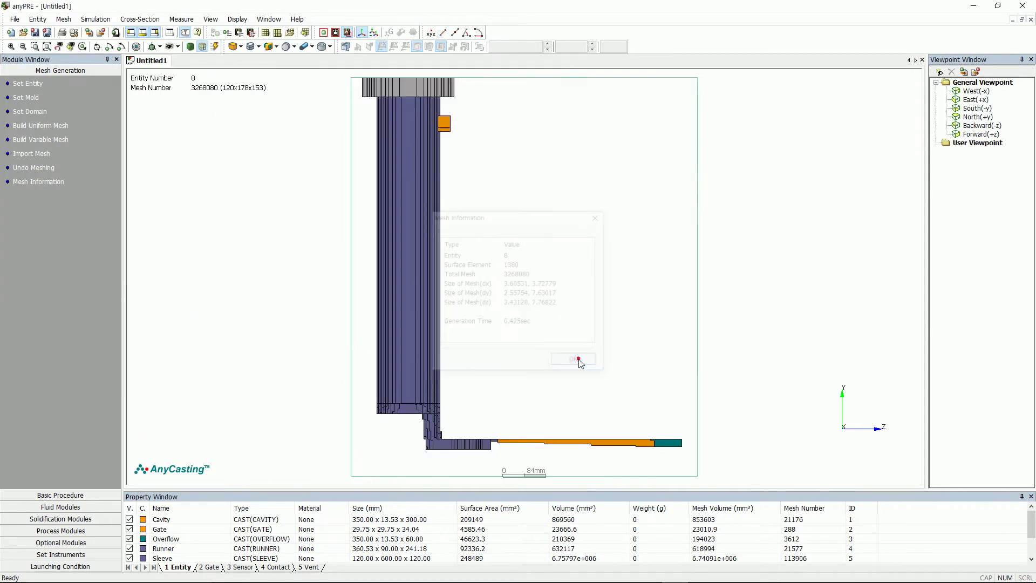
{"action": "left_click_drag", "start_coordinate": [437, 294], "coordinate": [378, 256]}
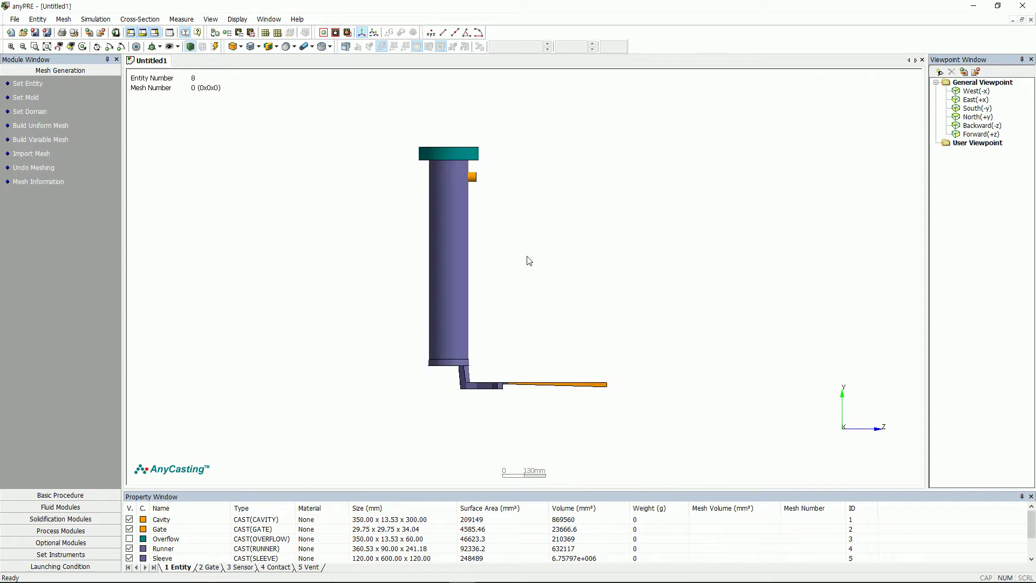
{"action": "left_click", "coordinate": [53, 125]}
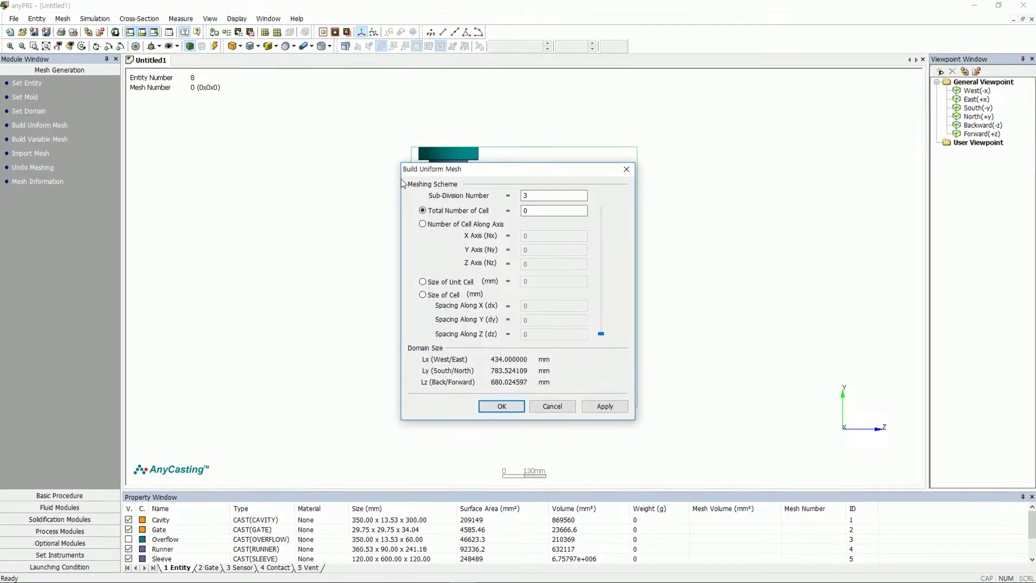
{"action": "double_click", "coordinate": [540, 214]}
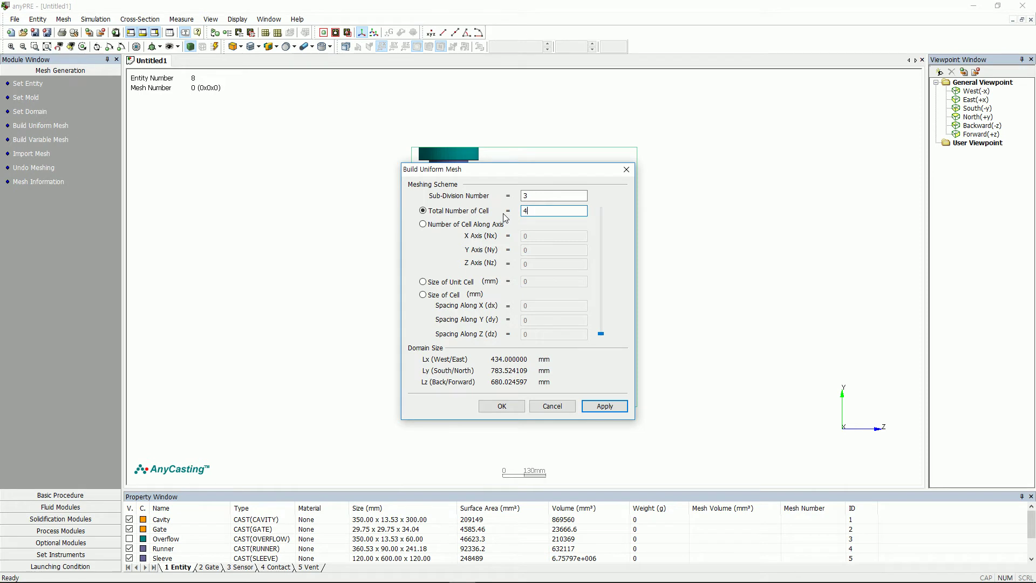
{"action": "type", "text": ",000,000"}
{"action": "left_click", "coordinate": [599, 406]}
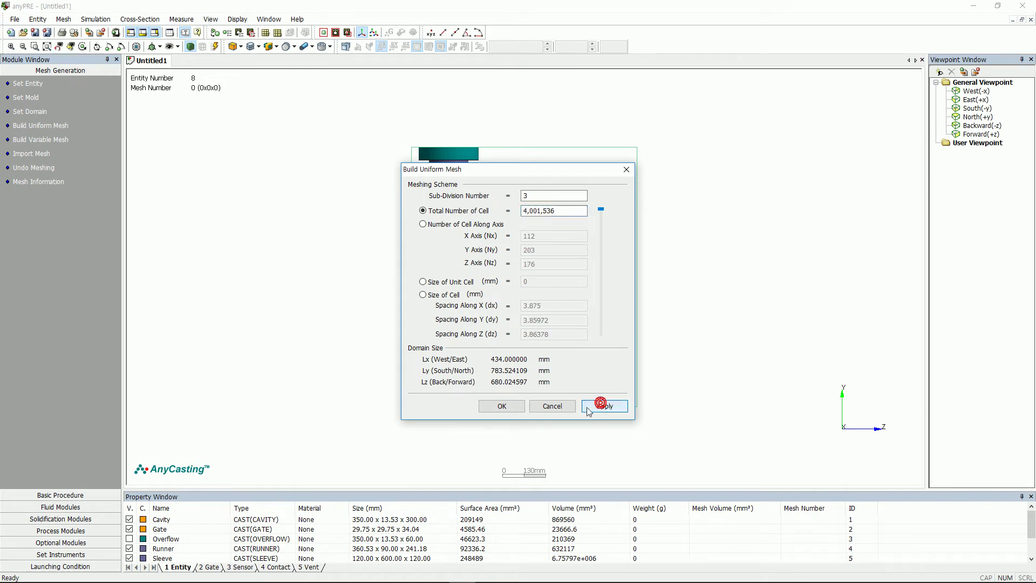
{"action": "left_click", "coordinate": [507, 405]}
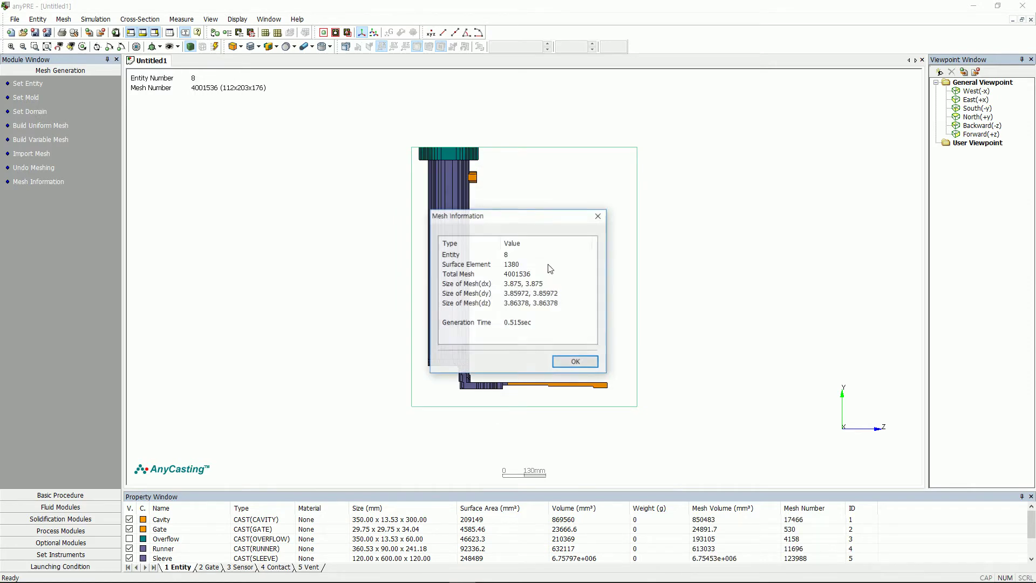
{"action": "key", "text": "Return"}
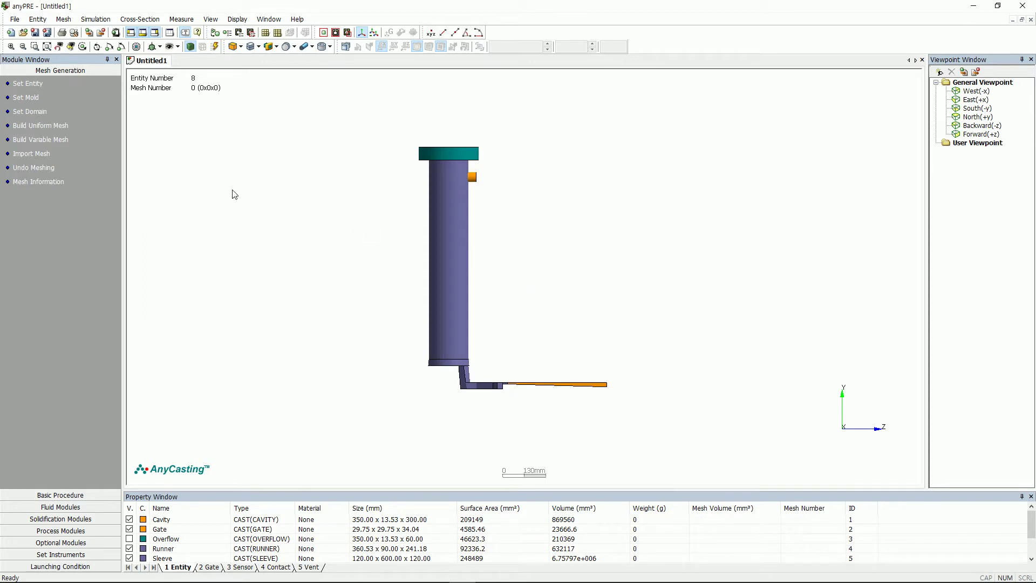
Auto-mesh the X, Y and Z axes and generate the 3,268,080-cell (120x178x153) variable mesh
{"action": "left_click", "coordinate": [27, 139]}
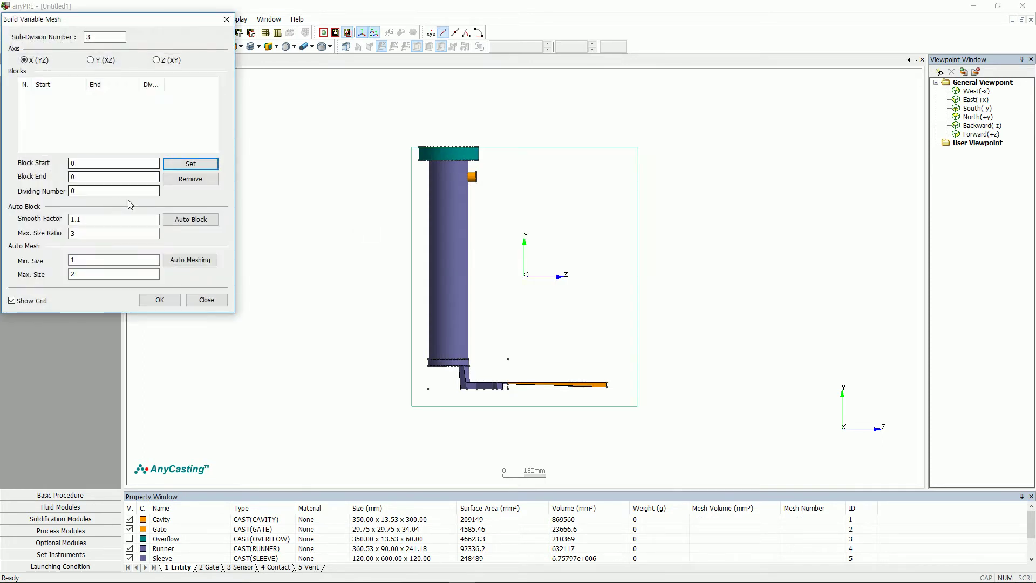
{"action": "left_click", "coordinate": [190, 261]}
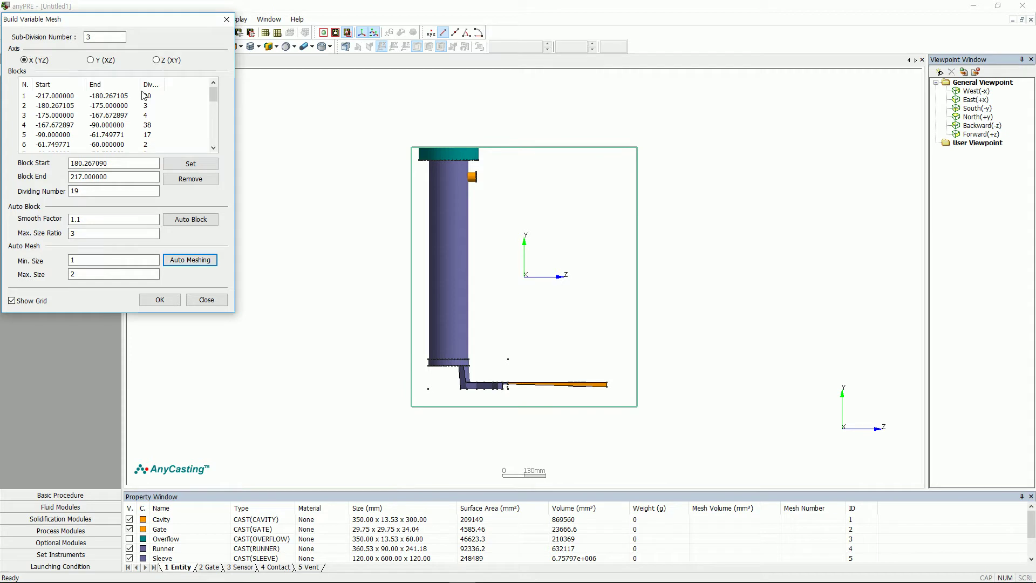
{"action": "left_click", "coordinate": [99, 60]}
{"action": "left_click", "coordinate": [189, 260]}
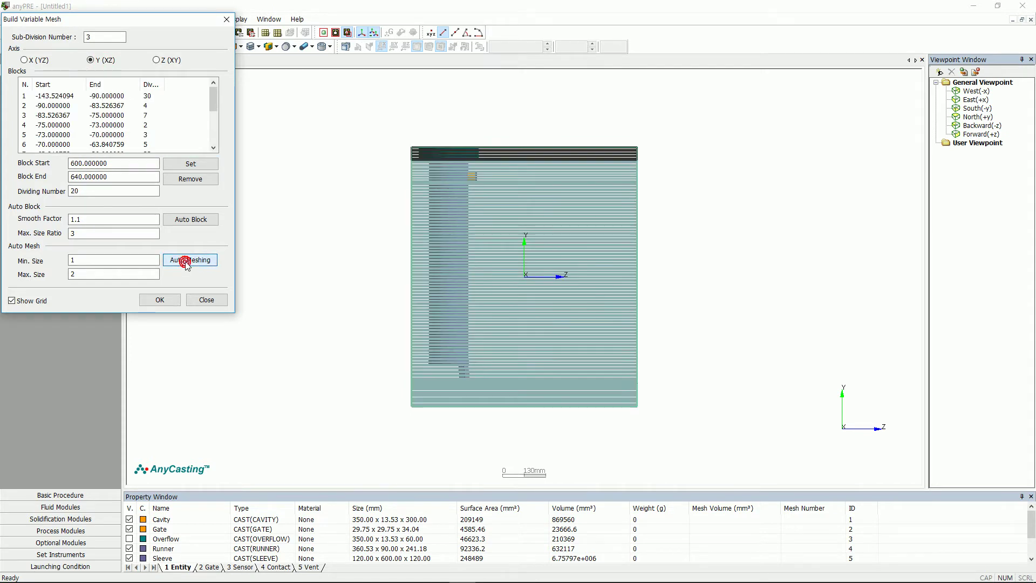
{"action": "left_click", "coordinate": [156, 60]}
{"action": "left_click", "coordinate": [204, 261]}
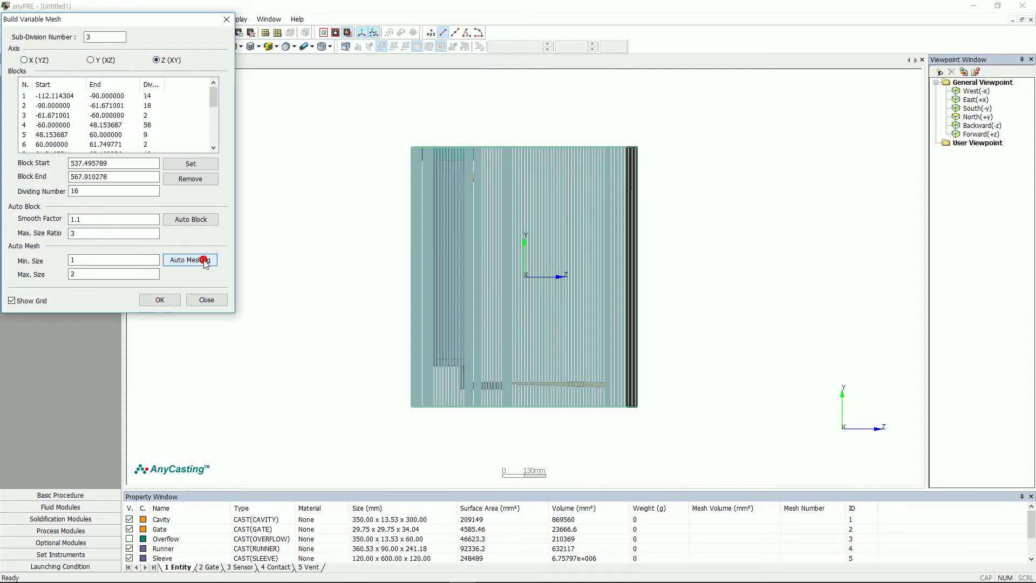
{"action": "left_click", "coordinate": [170, 300]}
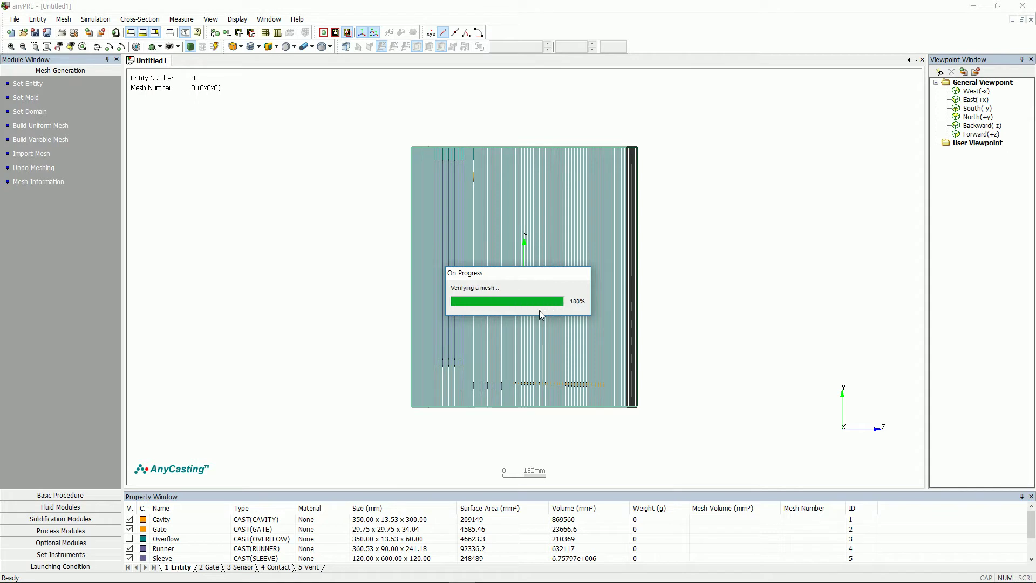
{"action": "key", "text": "Return"}
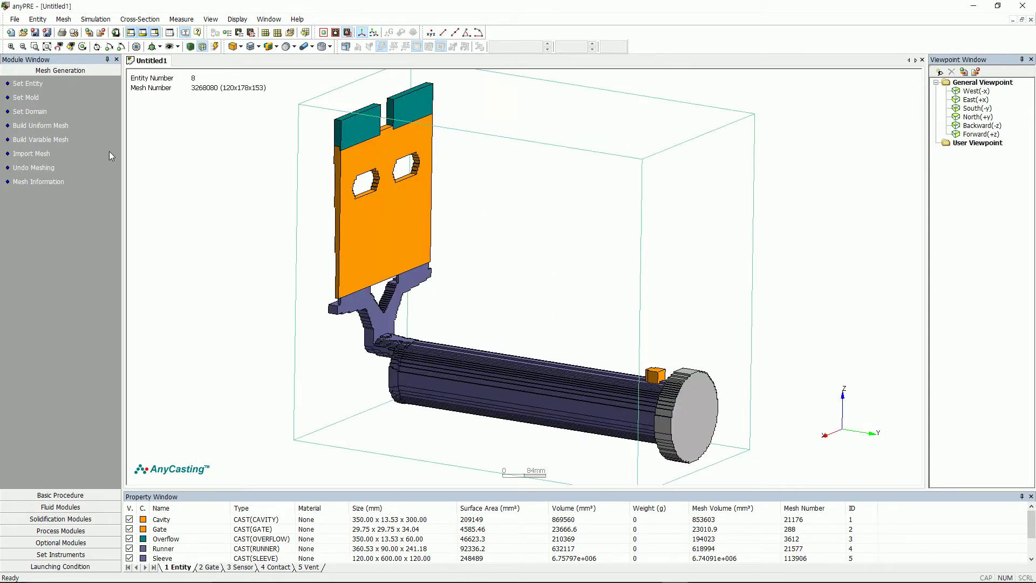
In Task Design, choose the Group3 (Pressurized) High Pressure Die Casting process
{"action": "left_click", "coordinate": [57, 494]}
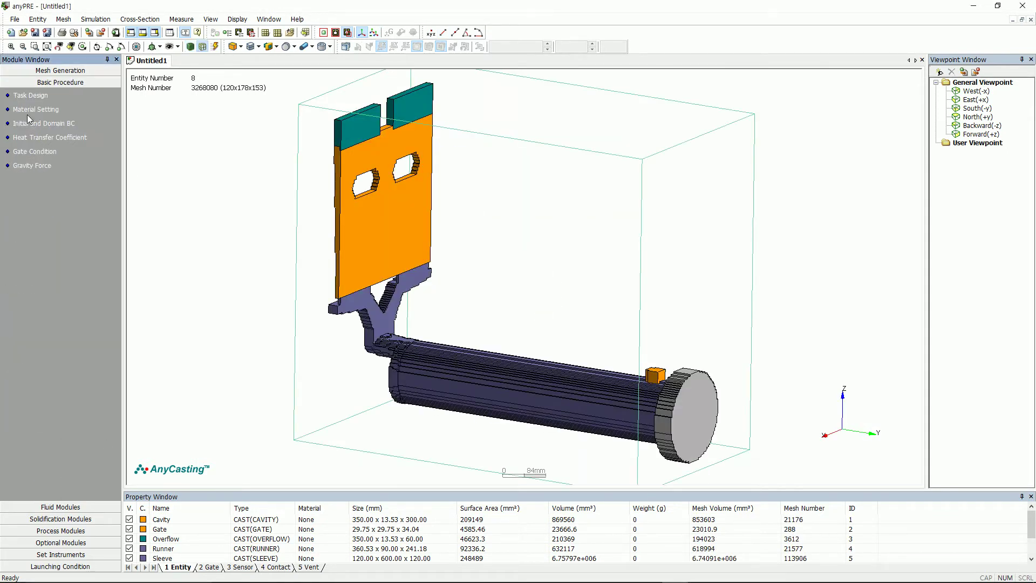
{"action": "left_click", "coordinate": [33, 95]}
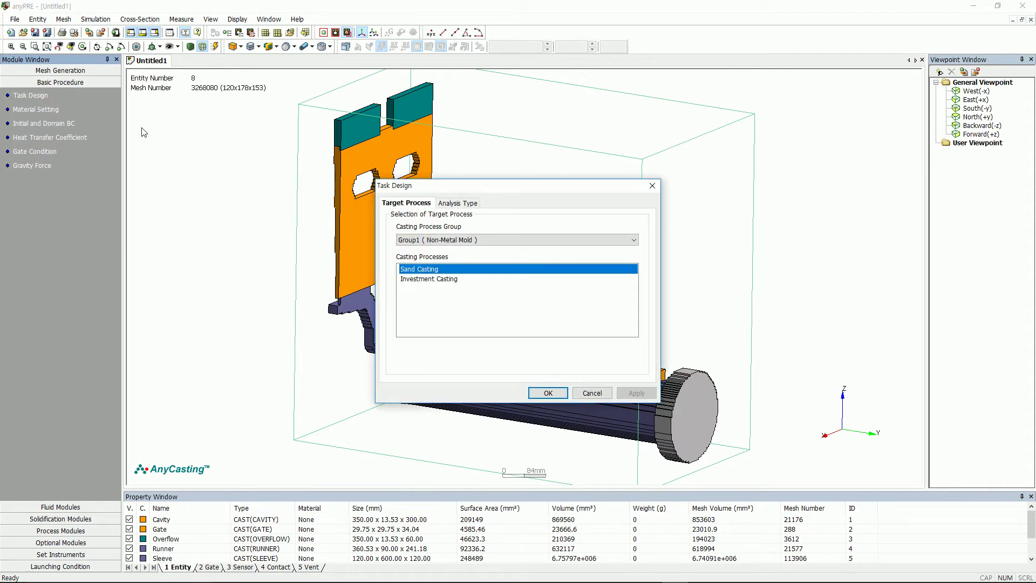
{"action": "left_click", "coordinate": [426, 239]}
{"action": "left_click", "coordinate": [460, 268]}
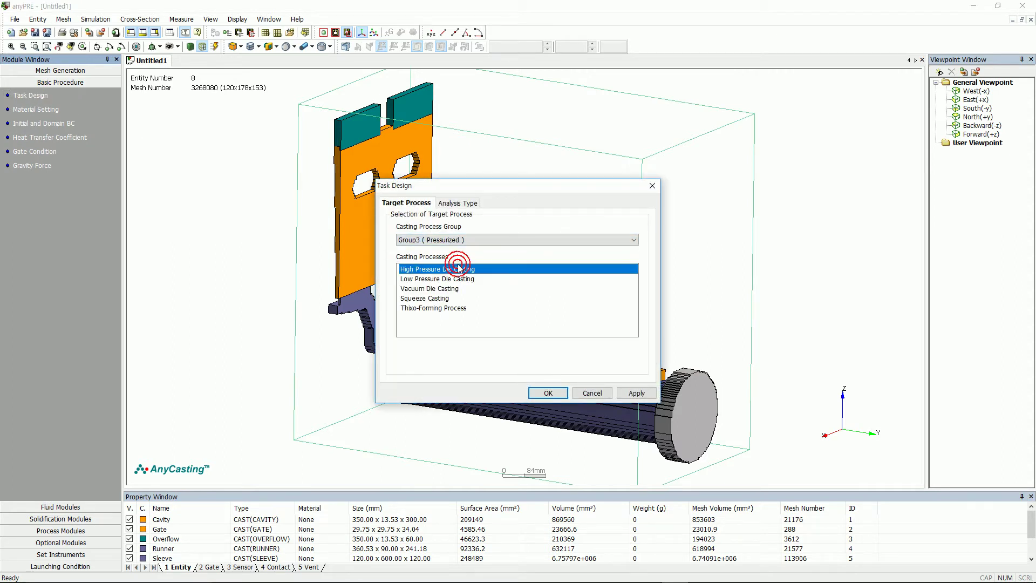
{"action": "left_click", "coordinate": [638, 395]}
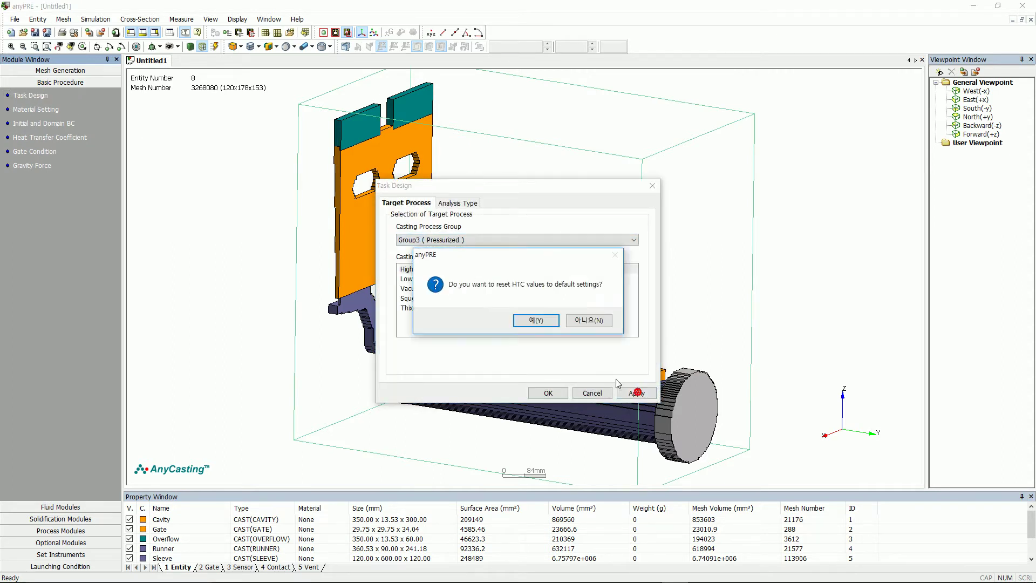
{"action": "left_click", "coordinate": [540, 319]}
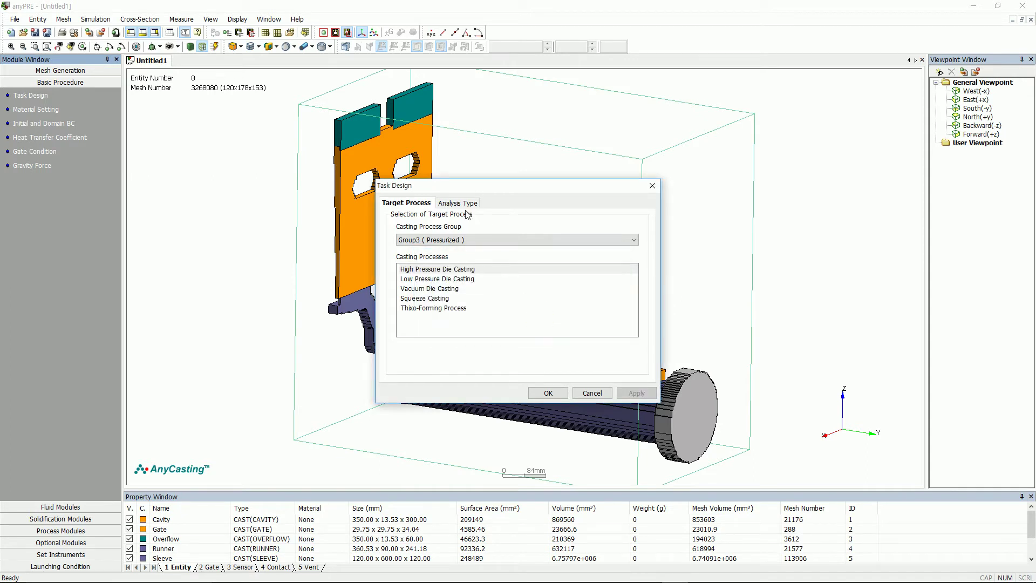
Set the analysis to Mold Filling plus Heat/Solidification, ending on Solid Fraction
{"action": "left_click", "coordinate": [458, 203]}
{"action": "left_click", "coordinate": [468, 279]}
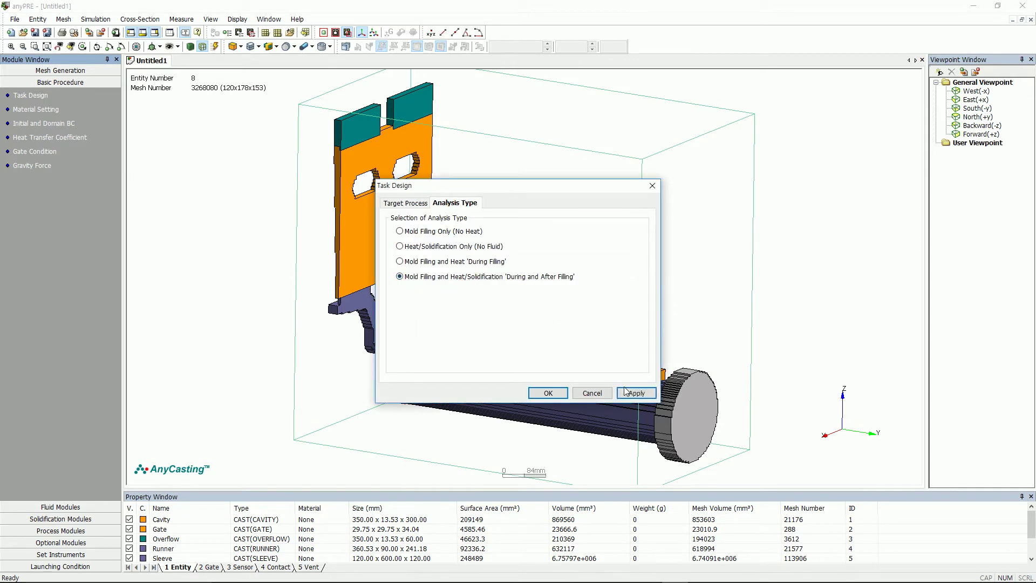
{"action": "left_click", "coordinate": [636, 393]}
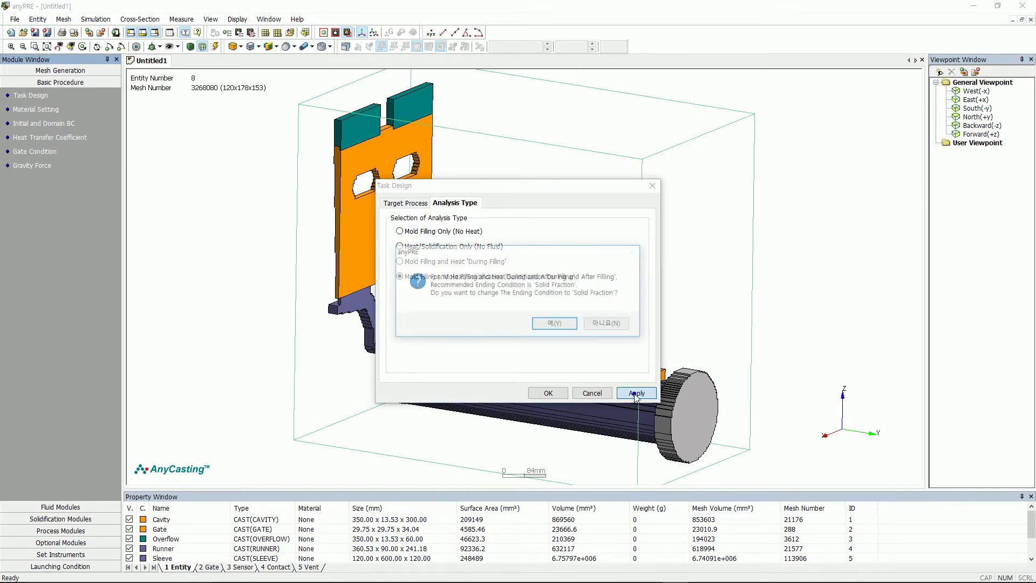
{"action": "left_click", "coordinate": [556, 323]}
{"action": "left_click", "coordinate": [544, 394]}
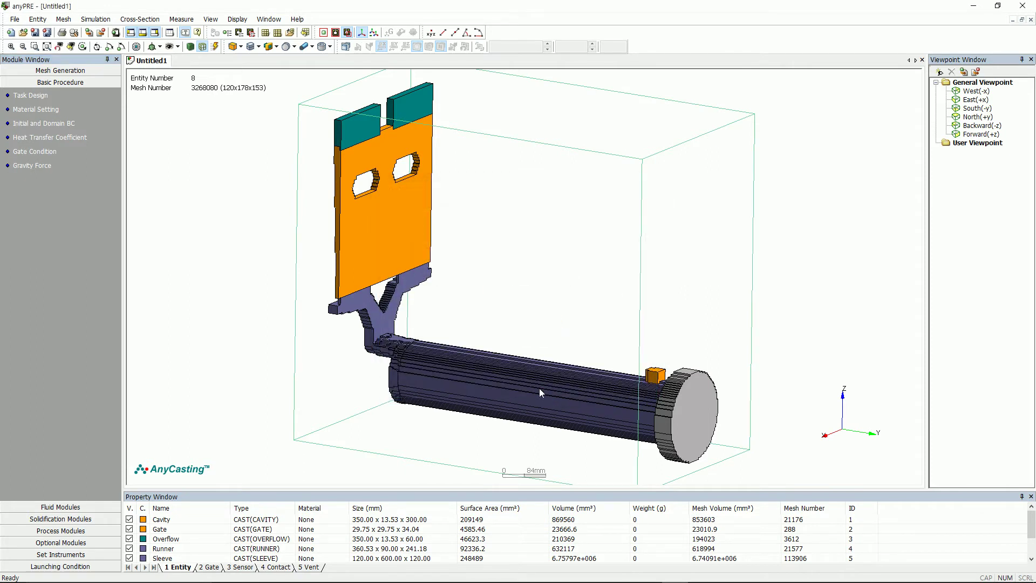
Assign Aluminum Alloy ADC12 to Cavity and copy it to all CAST entities
{"action": "left_click", "coordinate": [31, 112]}
{"action": "left_click", "coordinate": [421, 214]}
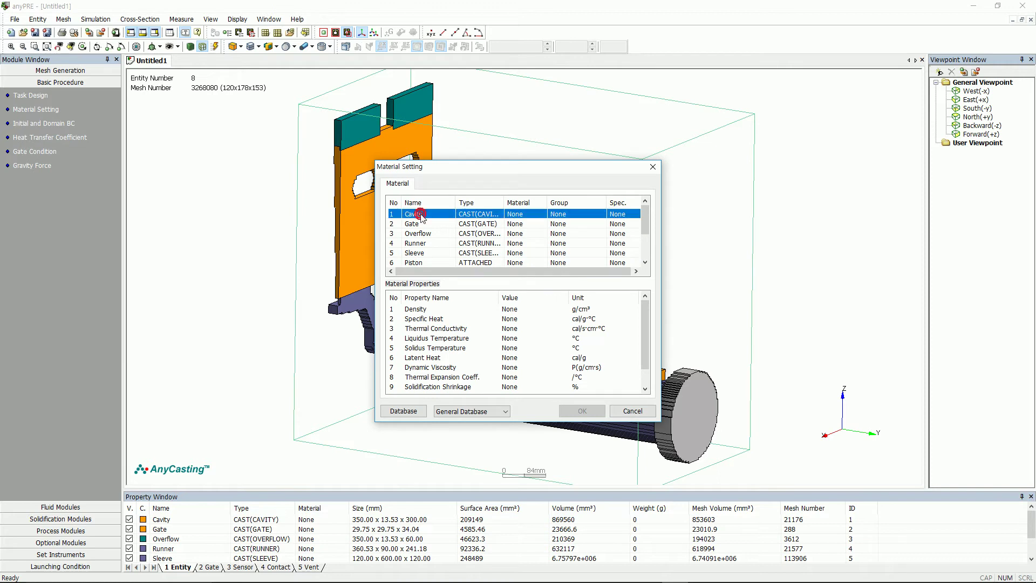
{"action": "left_click", "coordinate": [405, 412]}
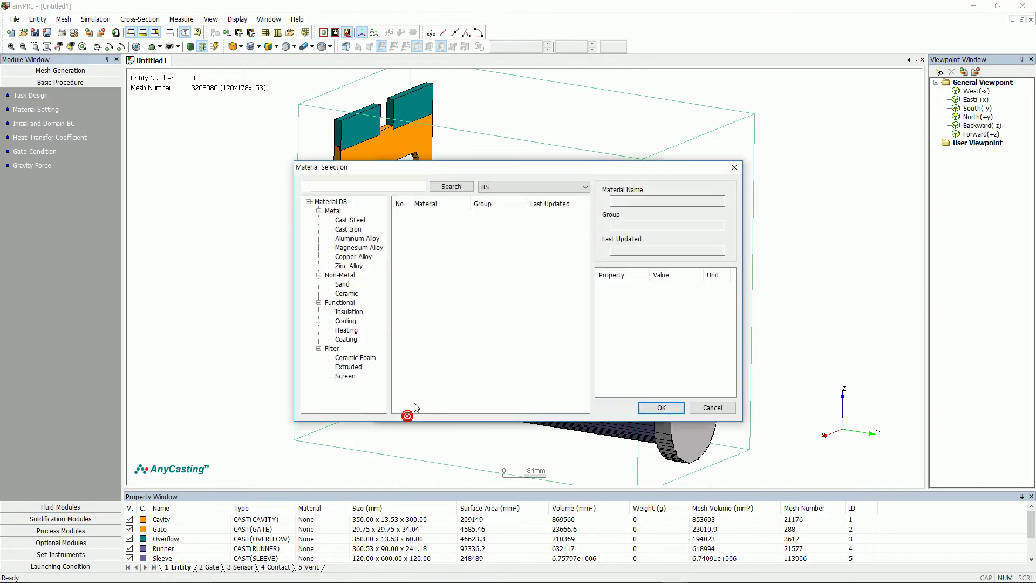
{"action": "left_click", "coordinate": [341, 238]}
{"action": "left_click", "coordinate": [432, 225]}
{"action": "left_click", "coordinate": [651, 408]}
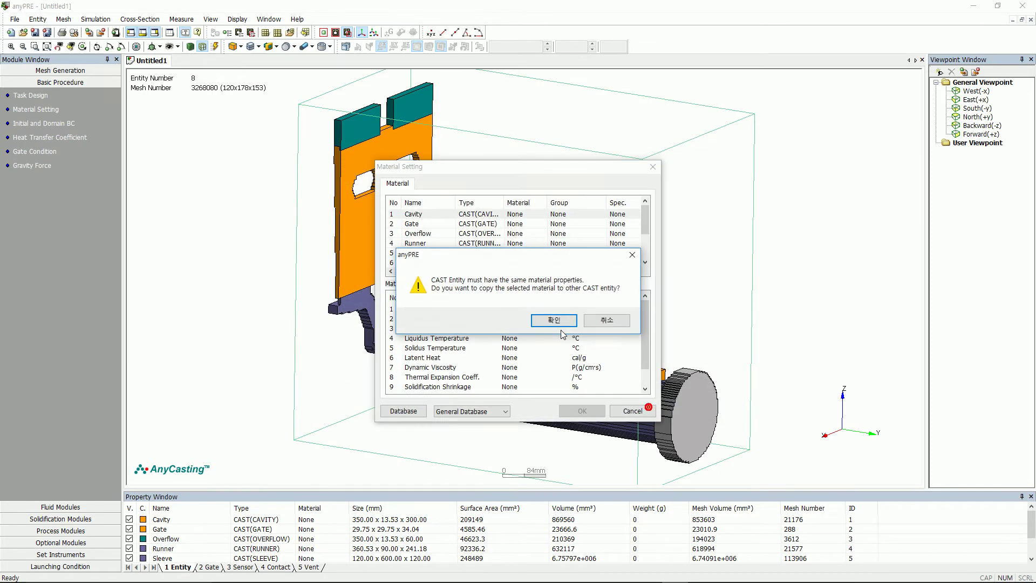
{"action": "left_click", "coordinate": [556, 322]}
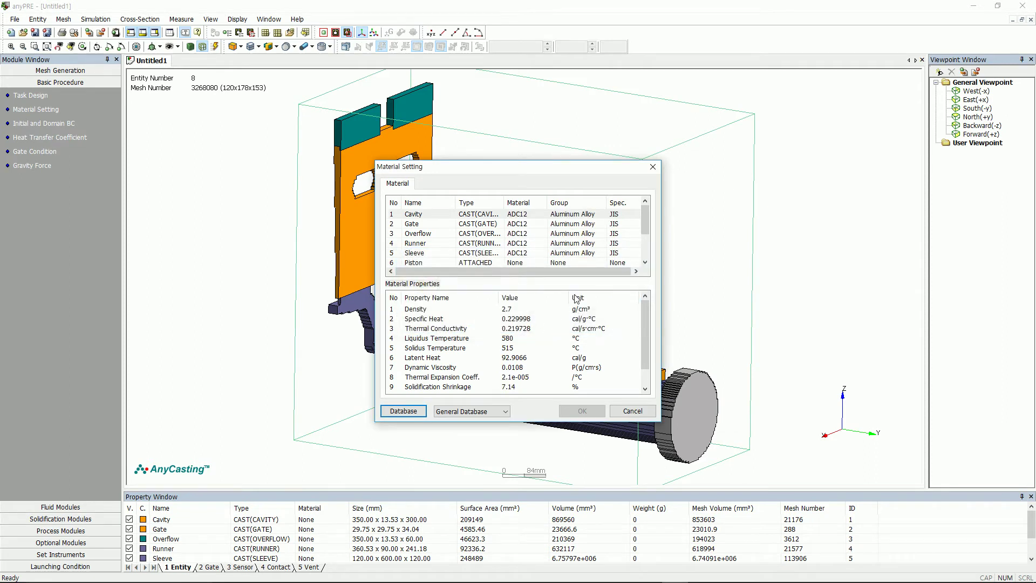
Assign Cast Steel SKD61 to Piston, Mold and Sleeve_Mold and save the materials
{"action": "left_click_drag", "start_coordinate": [649, 225], "coordinate": [648, 247]}
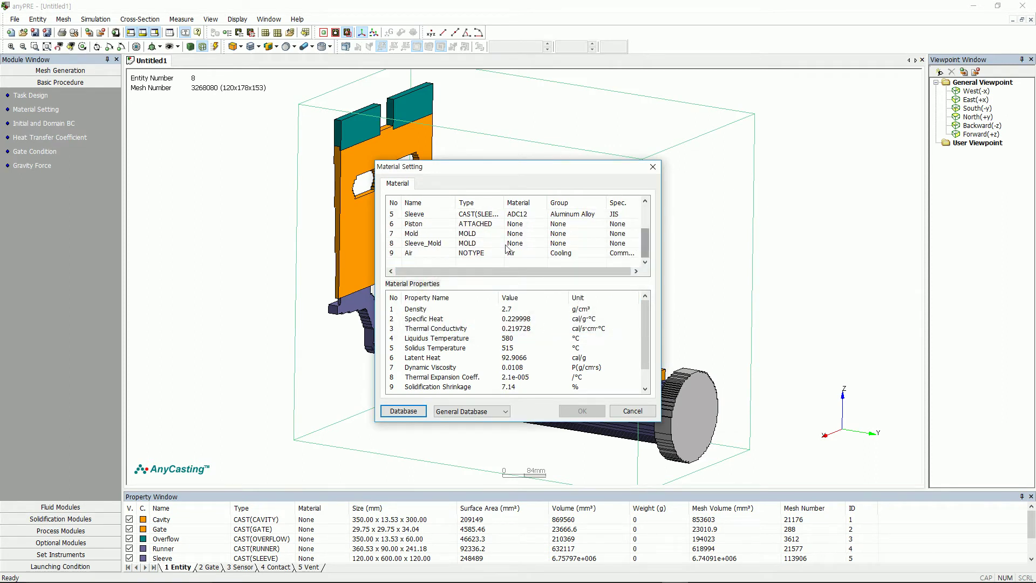
{"action": "left_click", "coordinate": [418, 224]}
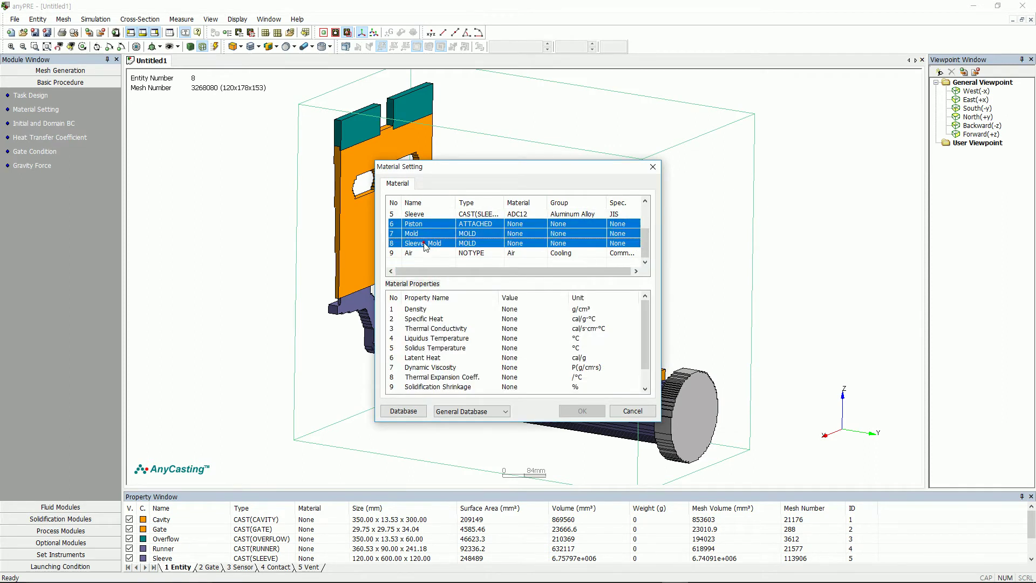
{"action": "left_click", "coordinate": [426, 244], "text": "shift"}
{"action": "left_click", "coordinate": [409, 411]}
{"action": "left_click", "coordinate": [350, 220]}
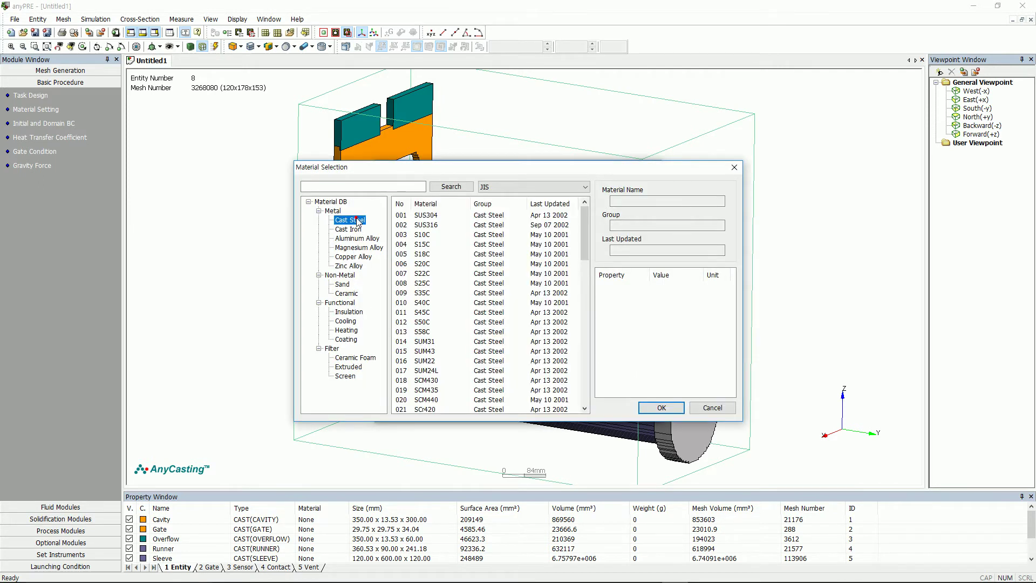
{"action": "left_click_drag", "start_coordinate": [582, 221], "coordinate": [583, 302]}
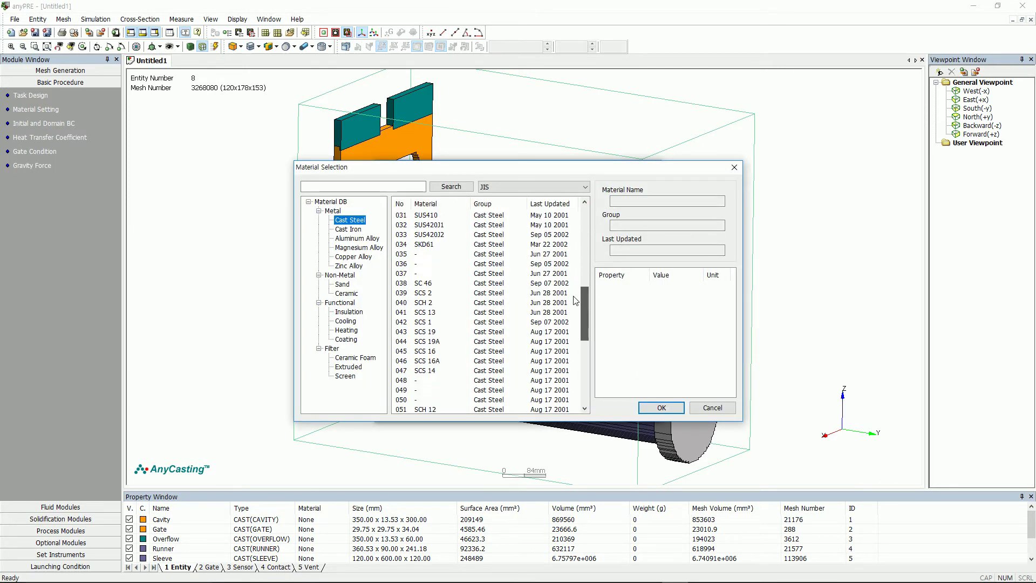
{"action": "left_click", "coordinate": [432, 245]}
{"action": "left_click", "coordinate": [661, 407]}
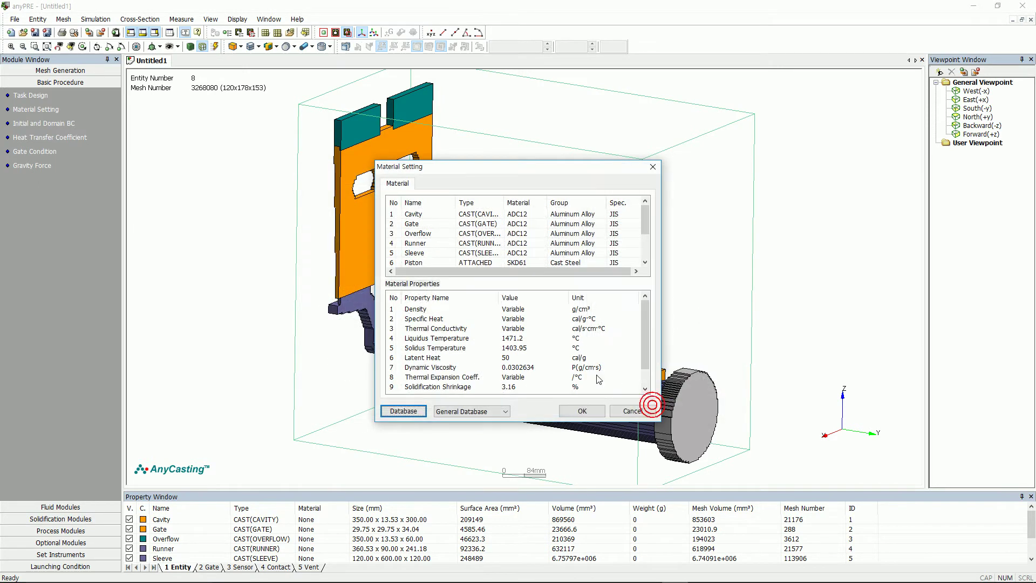
{"action": "left_click", "coordinate": [582, 411]}
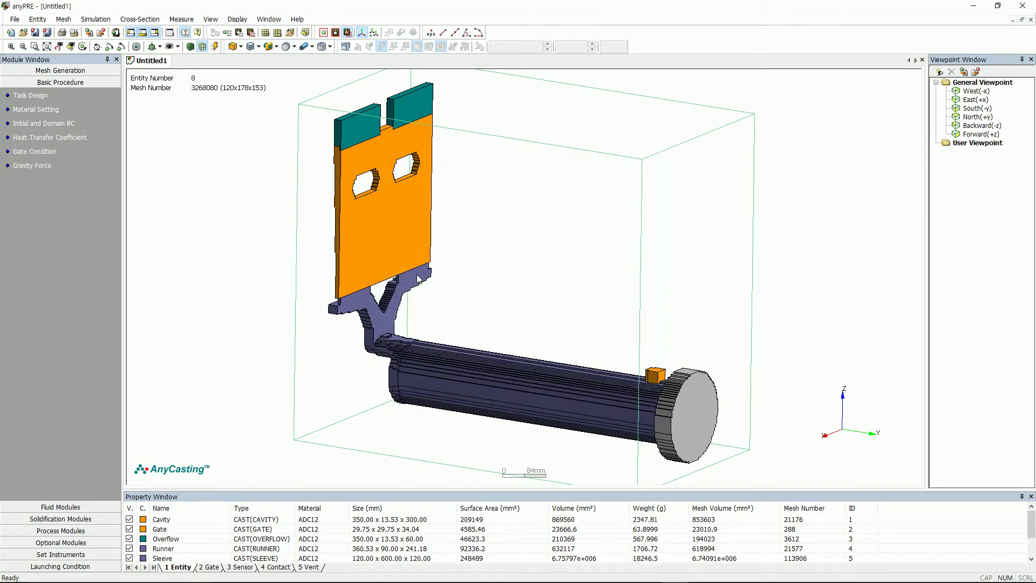
Change the initial temperature of Piston, Mold and Sleeve_Mold from 25 to 180 °C
{"action": "left_click", "coordinate": [51, 124]}
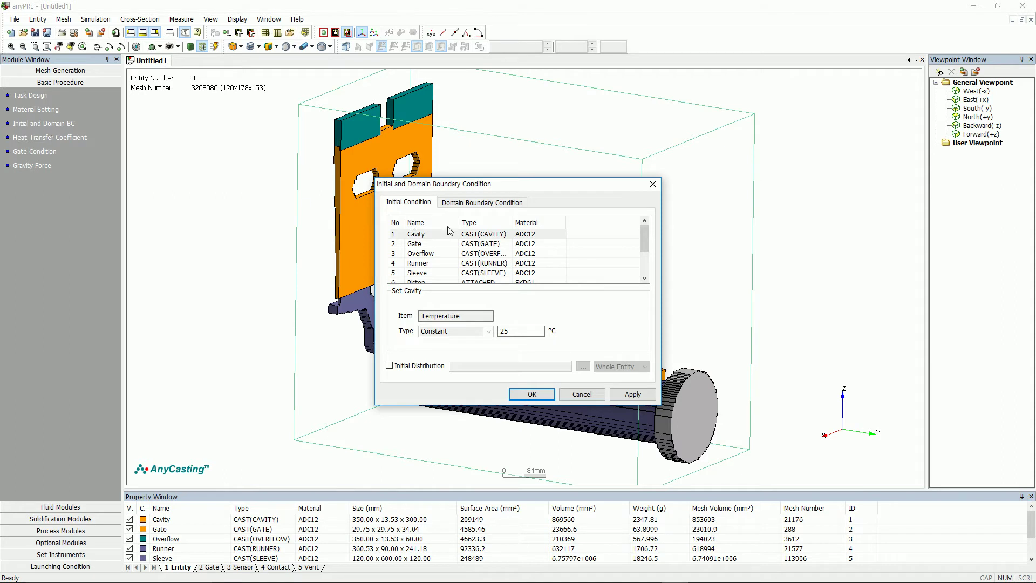
{"action": "scroll", "coordinate": [448, 254], "scroll_direction": "down", "scroll_amount": 2}
{"action": "left_click", "coordinate": [431, 243]}
{"action": "left_click", "coordinate": [437, 264], "text": "shift"}
{"action": "left_click", "coordinate": [510, 330]}
{"action": "double_click", "coordinate": [509, 330]}
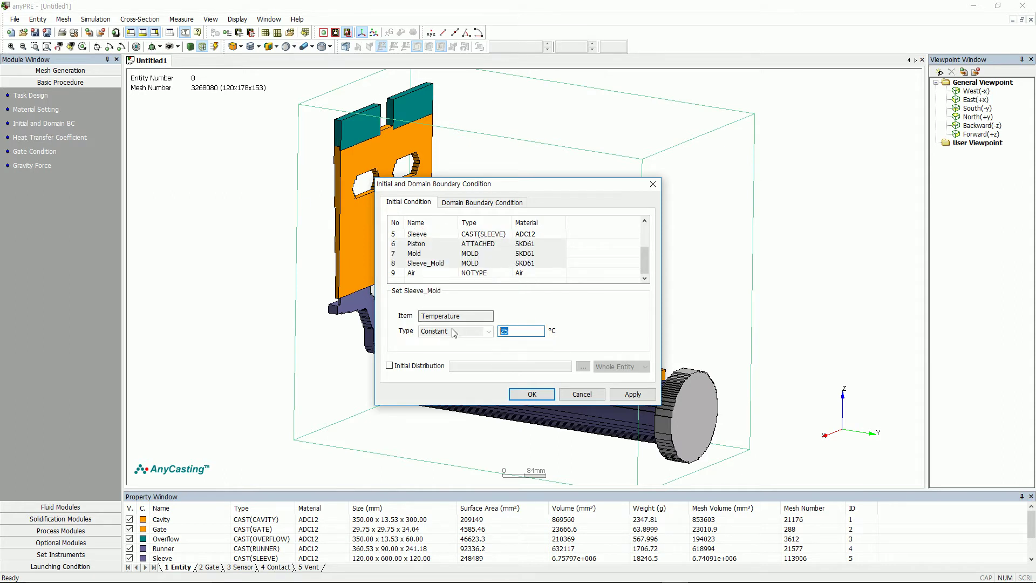
{"action": "type", "text": "180"}
{"action": "left_click", "coordinate": [632, 394]}
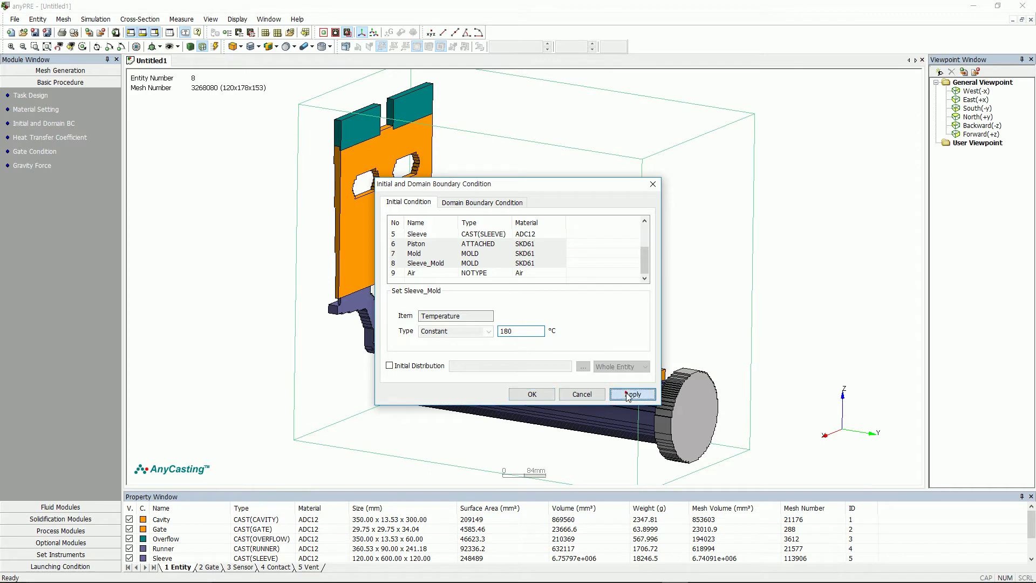
{"action": "left_click", "coordinate": [532, 395]}
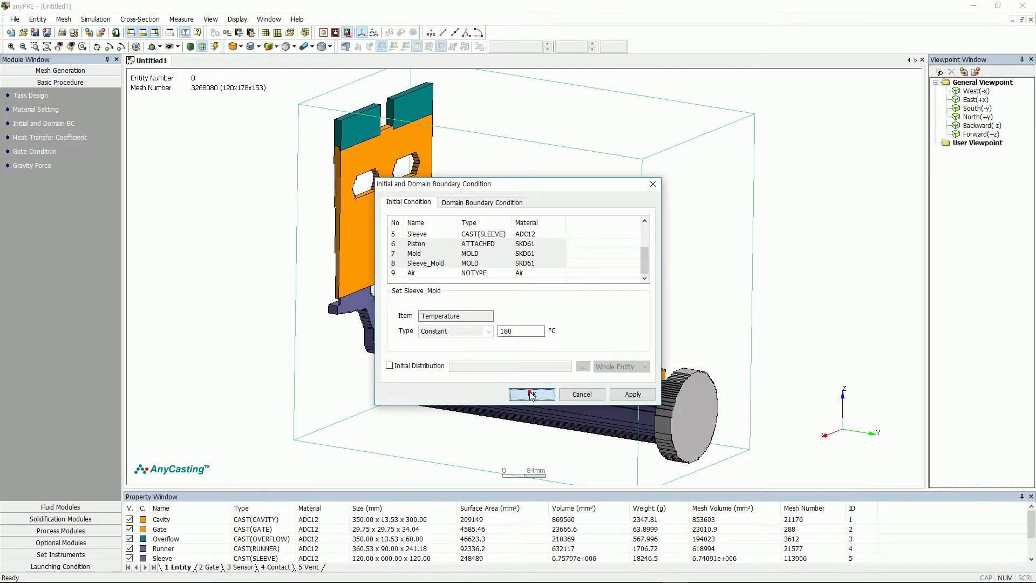
Change the row-14 Sleeve/Piston heat transfer coefficient to a constant 0.02 cal/cm²·s·°C
{"action": "left_click", "coordinate": [60, 138]}
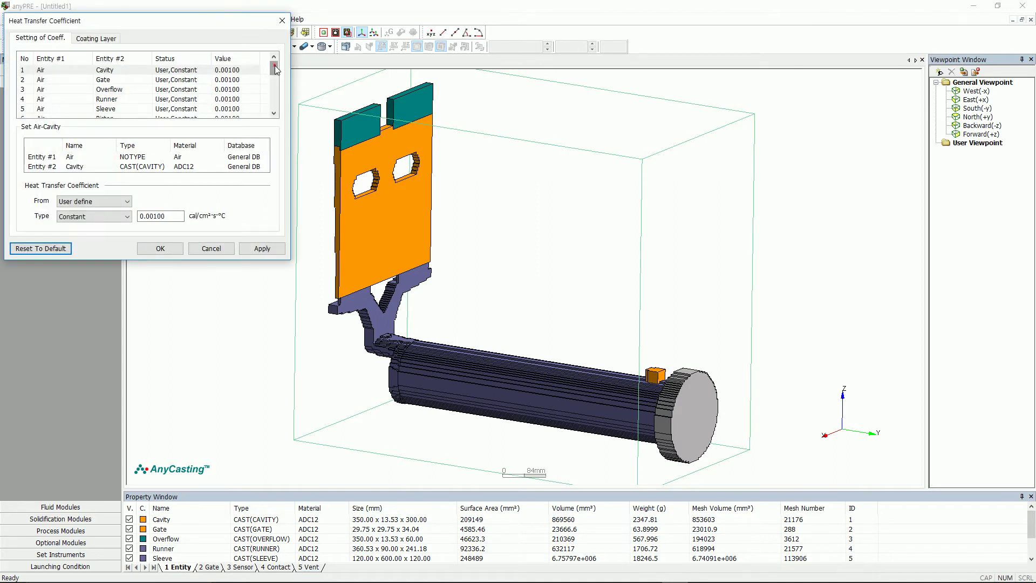
{"action": "left_click_drag", "start_coordinate": [274, 66], "coordinate": [275, 98]}
{"action": "left_click", "coordinate": [225, 99]}
{"action": "key", "text": "Tab"}
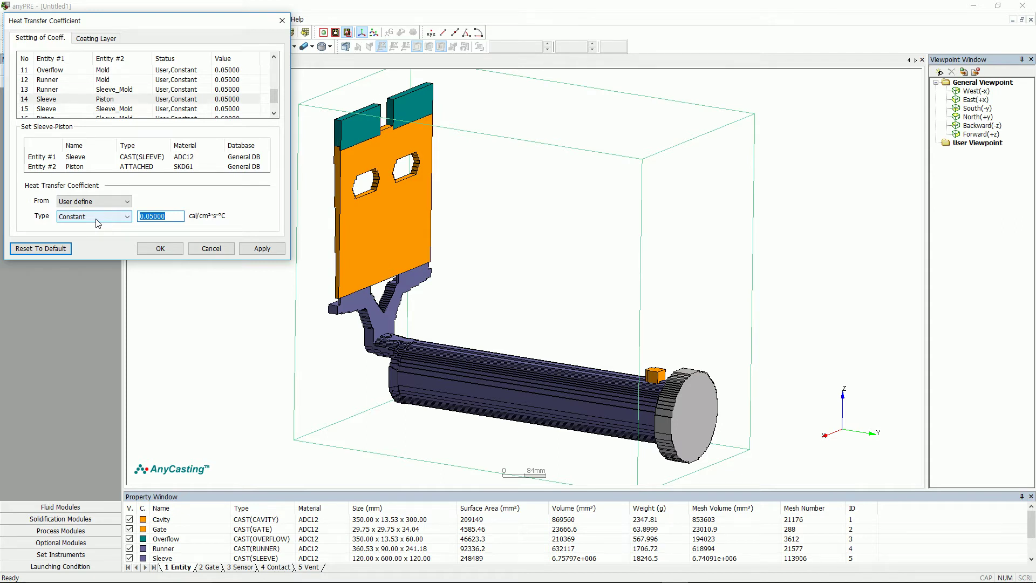
{"action": "type", "text": "0.02"}
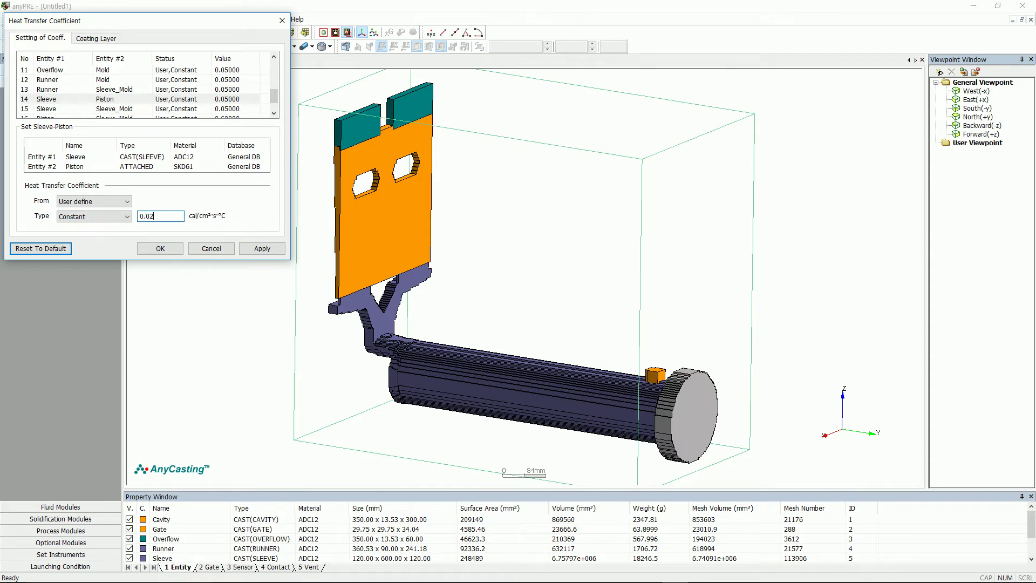
{"action": "left_click", "coordinate": [265, 247]}
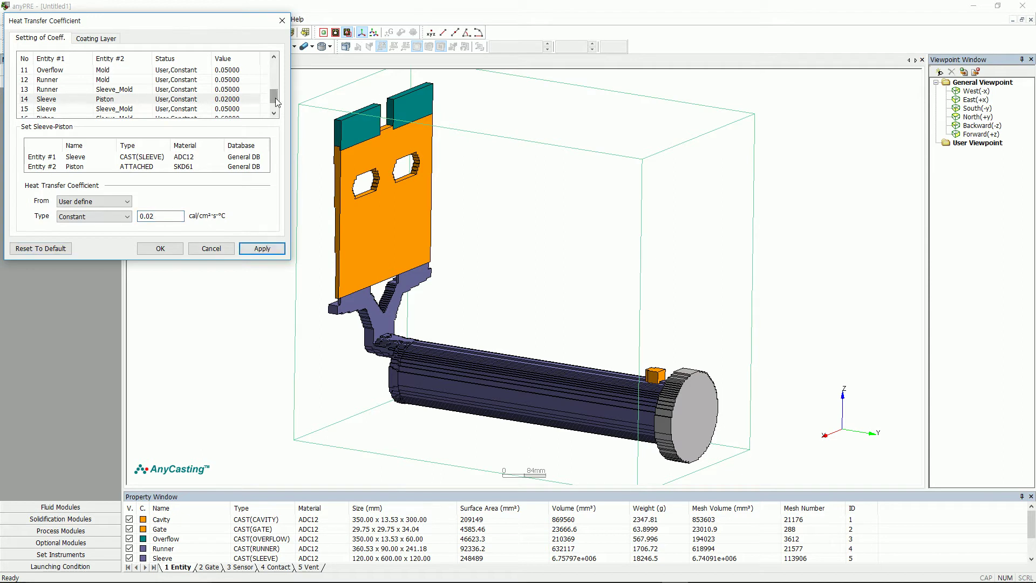
{"action": "scroll", "coordinate": [274, 97], "scroll_direction": "down", "scroll_amount": 1}
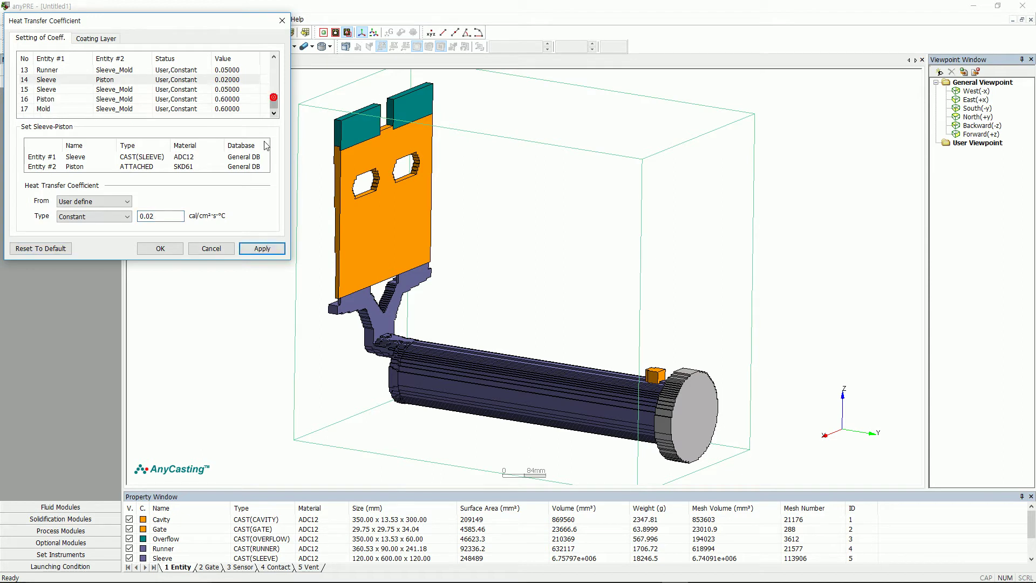
{"action": "left_click", "coordinate": [161, 249]}
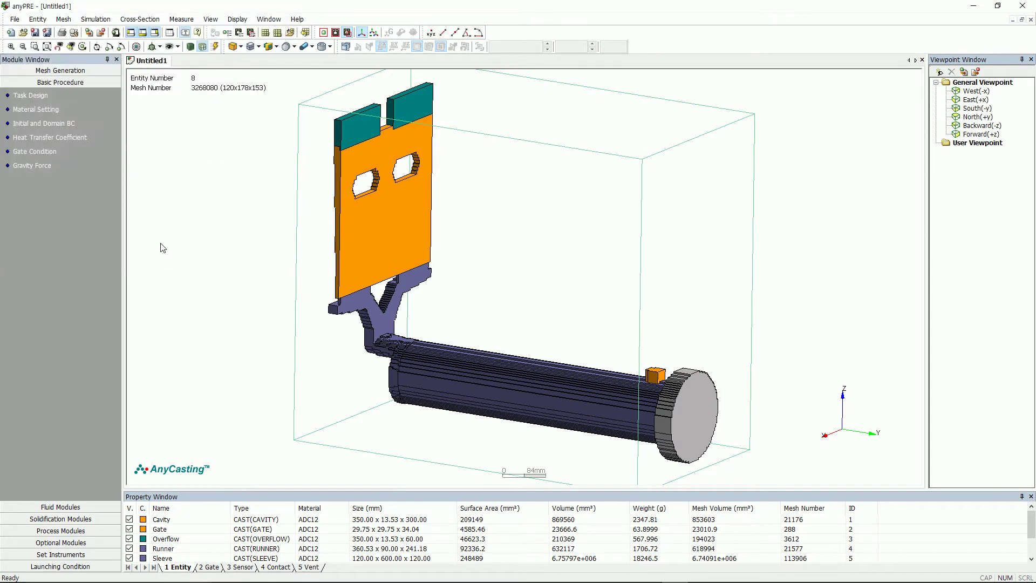
Give the gate condition a 680 °C temperature and 150 cm/s velocity, and apply it
{"action": "left_click", "coordinate": [40, 154]}
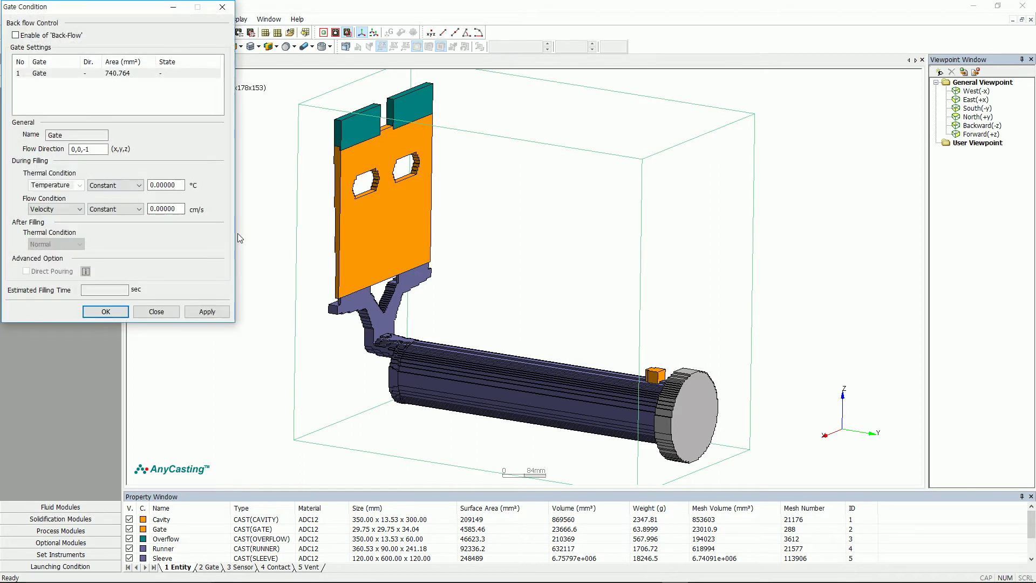
{"action": "double_click", "coordinate": [178, 185]}
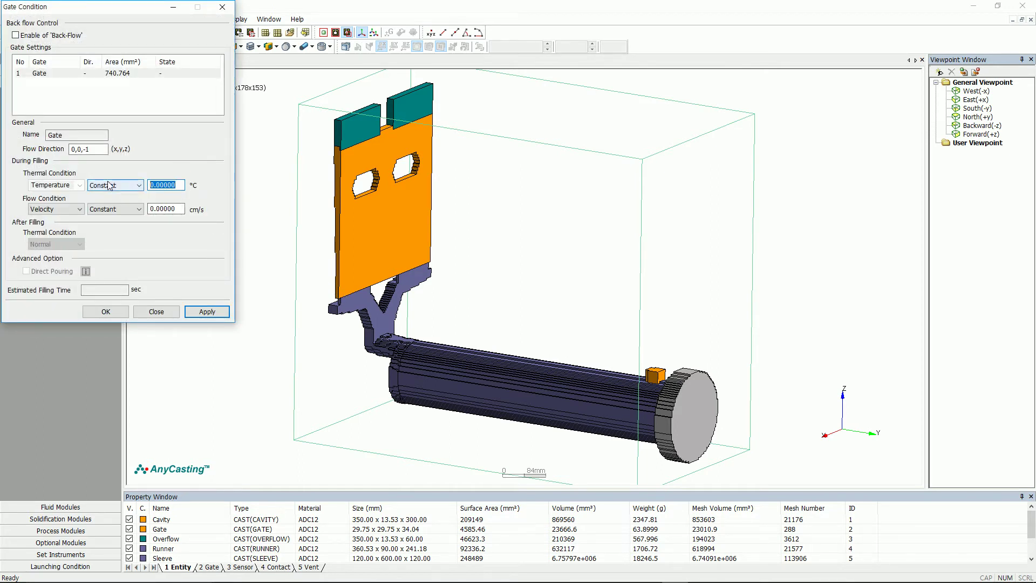
{"action": "type", "text": "680"}
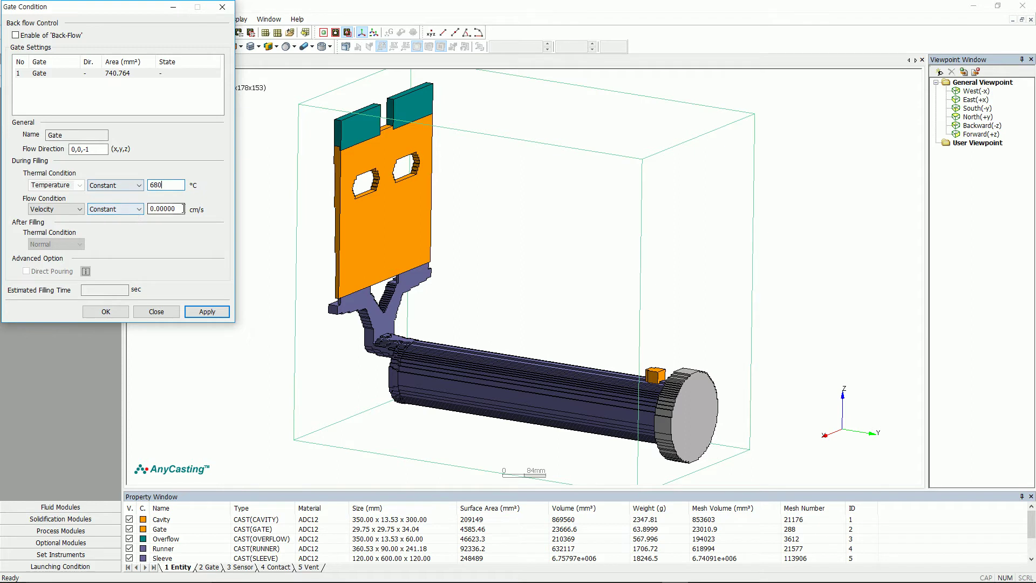
{"action": "key", "text": "Tab"}
{"action": "type", "text": "15"}
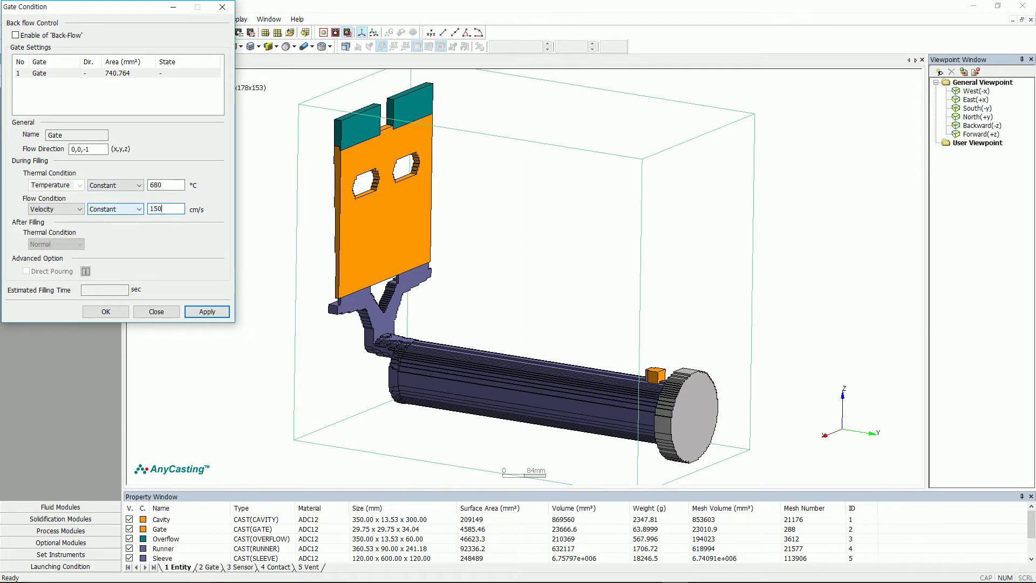
{"action": "type", "text": "0"}
{"action": "left_click", "coordinate": [209, 312]}
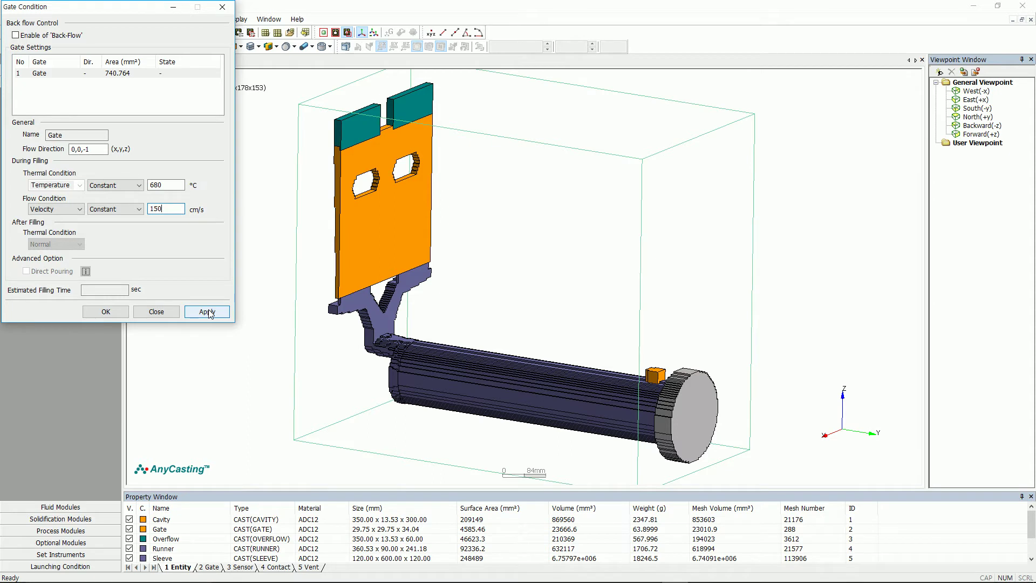
{"action": "left_click", "coordinate": [207, 312]}
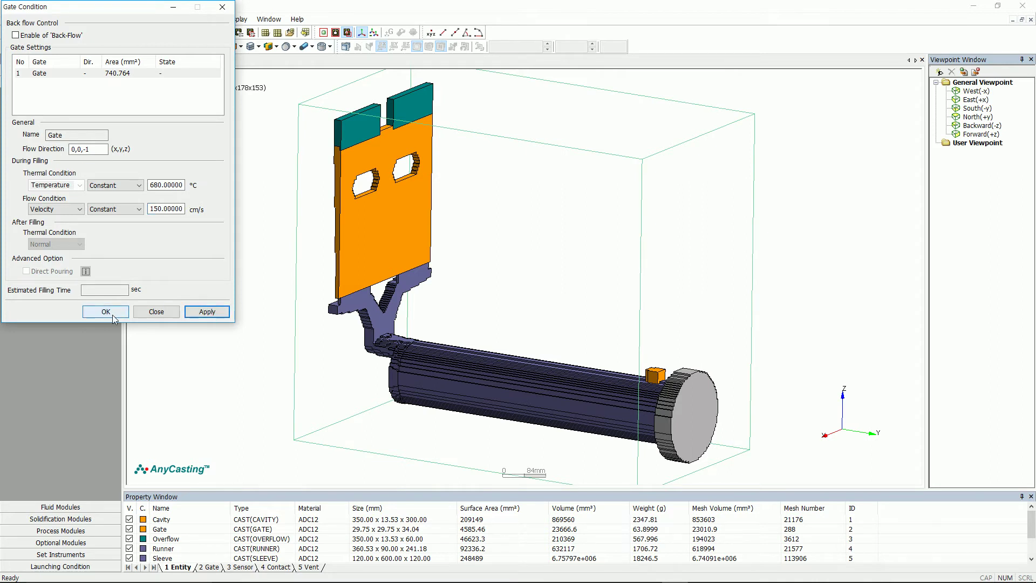
Confirm the gate settings, then enable gravity along -z (0,0,-1) at 980 cm/s²
{"action": "left_click", "coordinate": [109, 312]}
{"action": "left_click", "coordinate": [25, 166]}
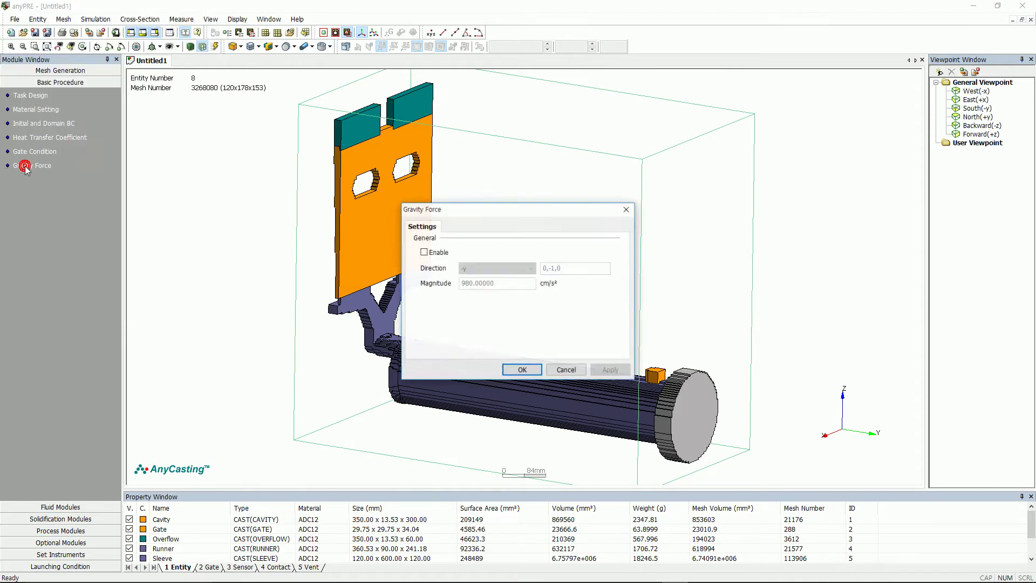
{"action": "left_click", "coordinate": [424, 251]}
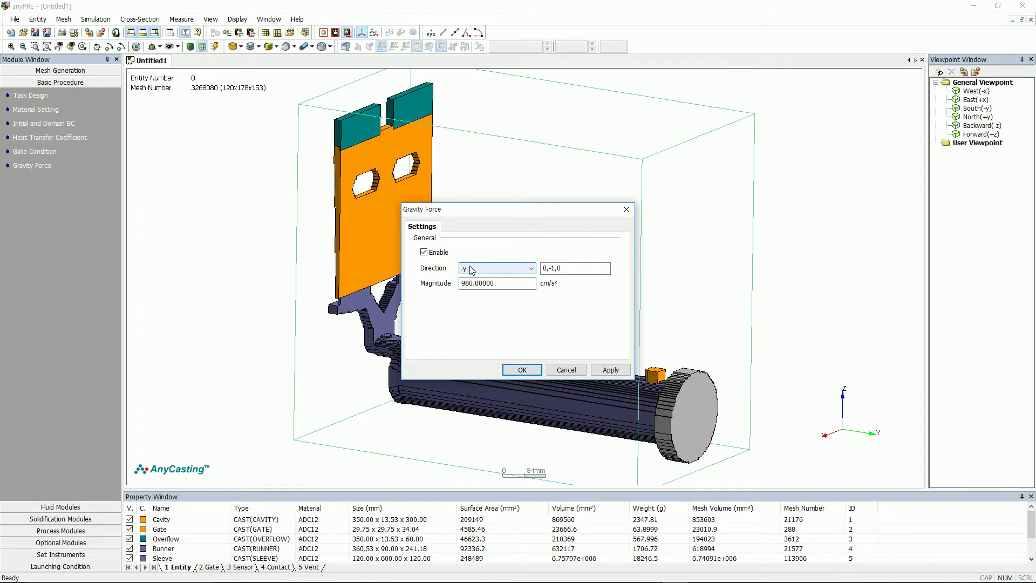
{"action": "left_click", "coordinate": [468, 268]}
{"action": "left_click", "coordinate": [475, 308]}
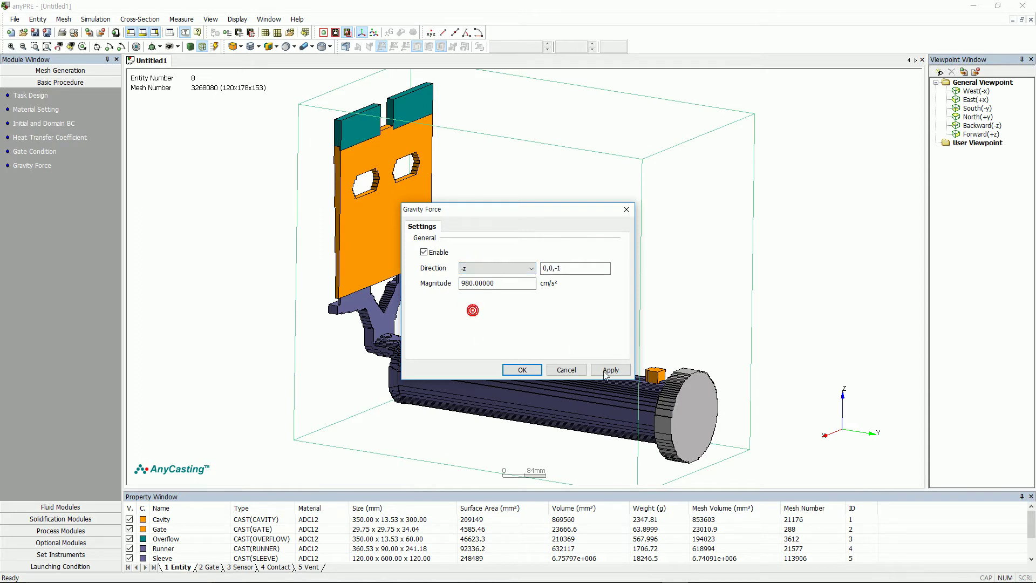
{"action": "left_click", "coordinate": [518, 370]}
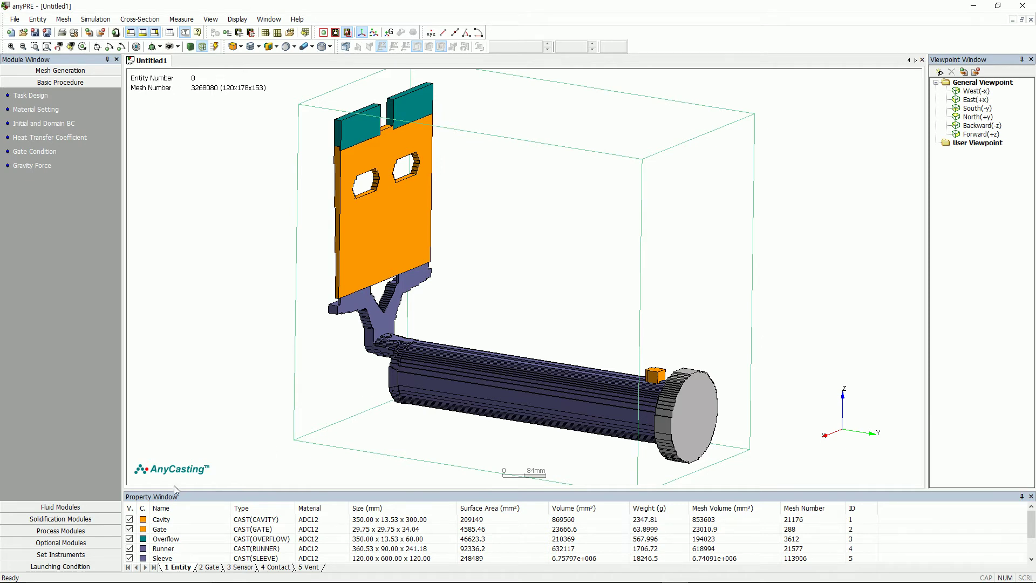
Turn on the Standard k-e turbulence model with Original constants and apply it
{"action": "left_click", "coordinate": [76, 508]}
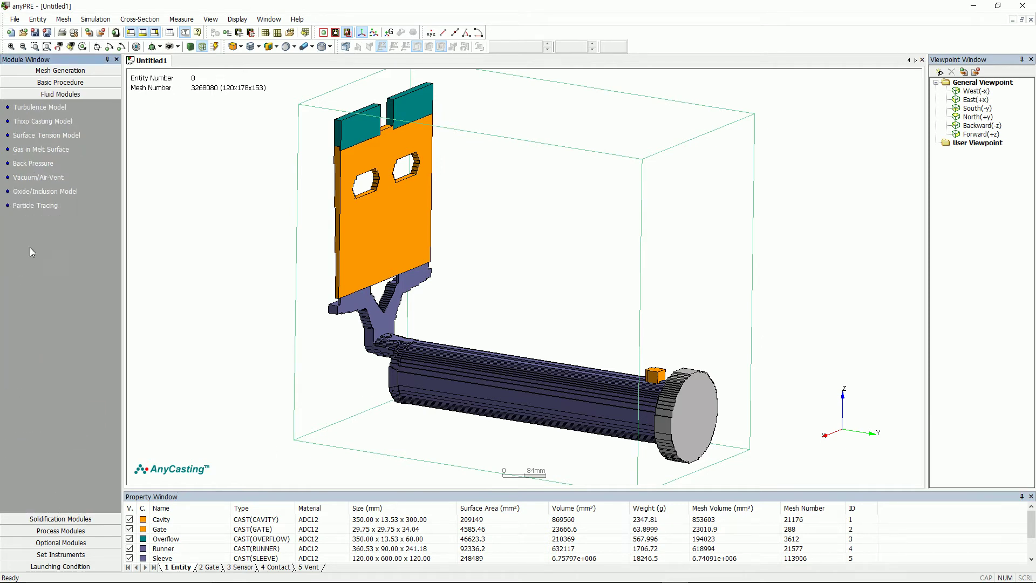
{"action": "left_click", "coordinate": [40, 108]}
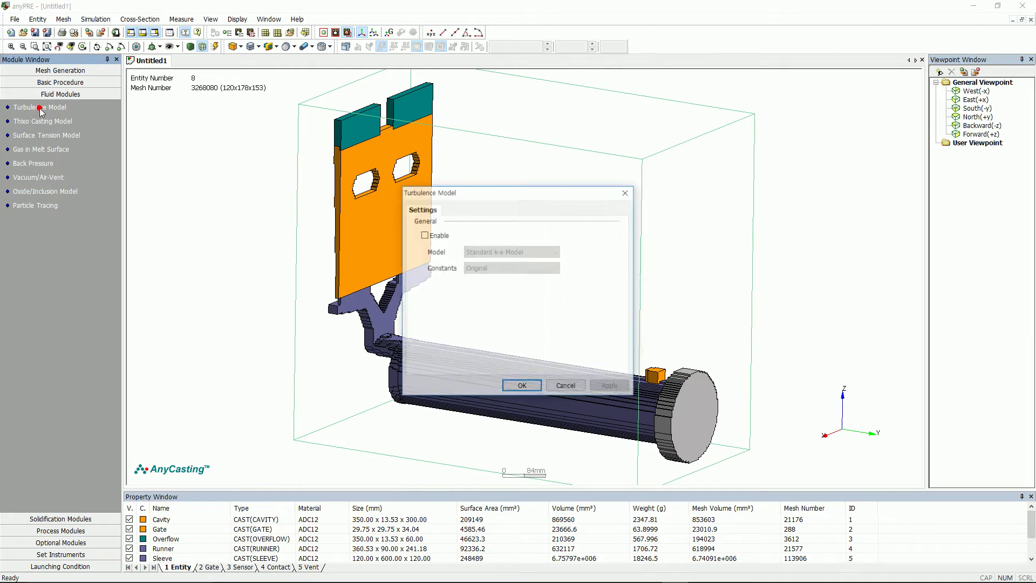
{"action": "left_click", "coordinate": [431, 234]}
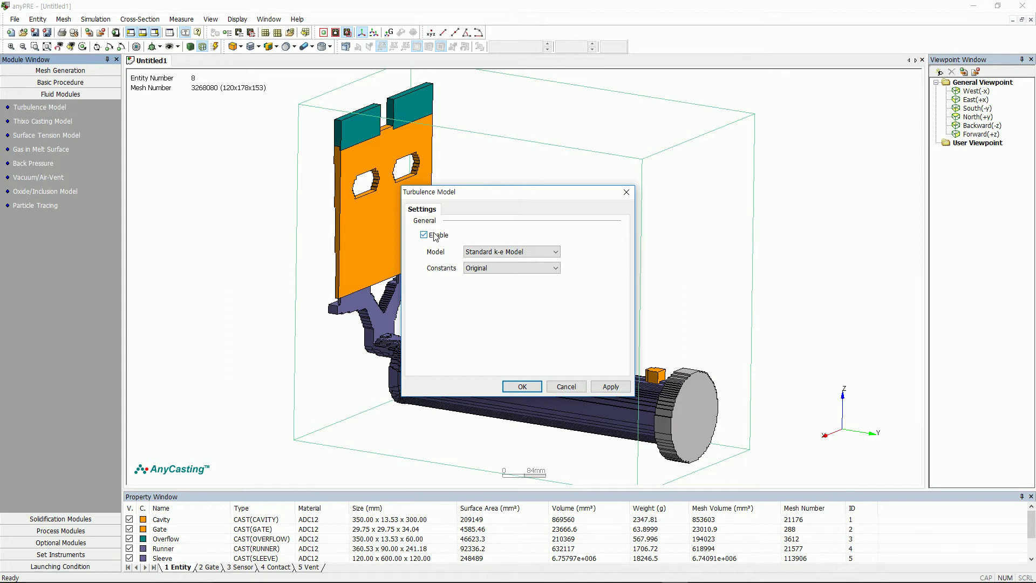
{"action": "left_click", "coordinate": [605, 386]}
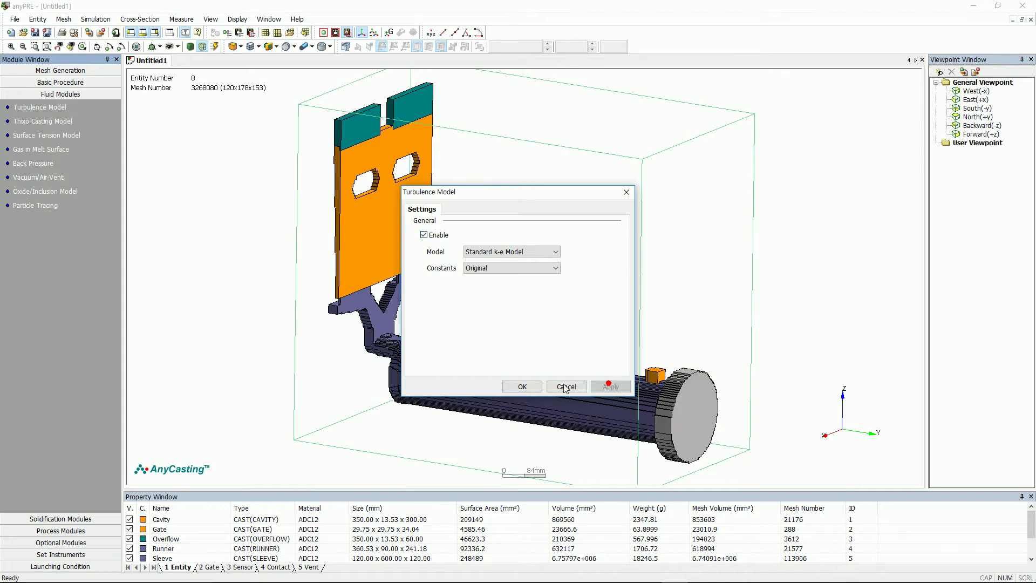
{"action": "left_click", "coordinate": [526, 387]}
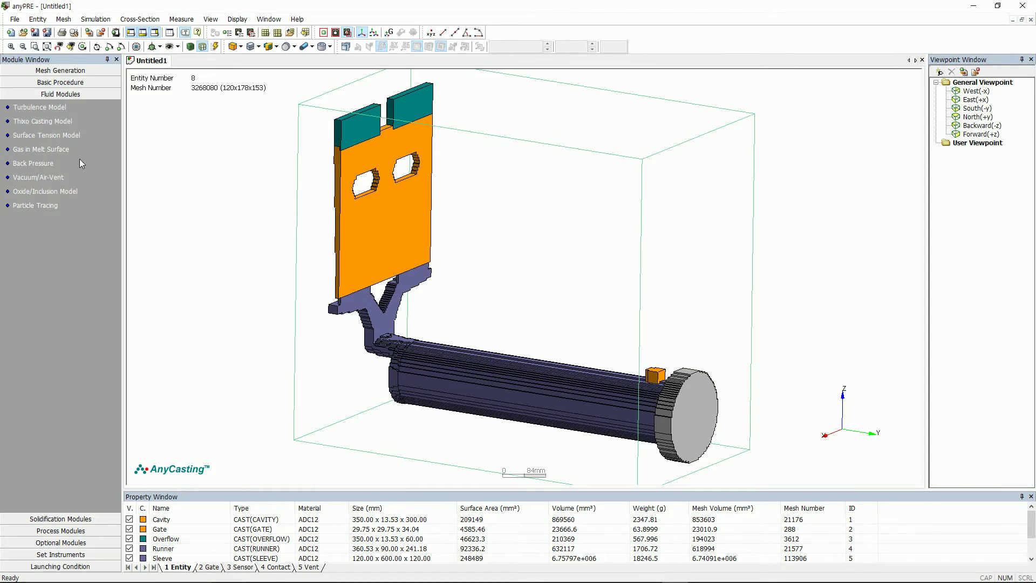
Enable the Gas in Melt Surface model and apply it
{"action": "left_click", "coordinate": [48, 149]}
{"action": "left_click", "coordinate": [446, 264]}
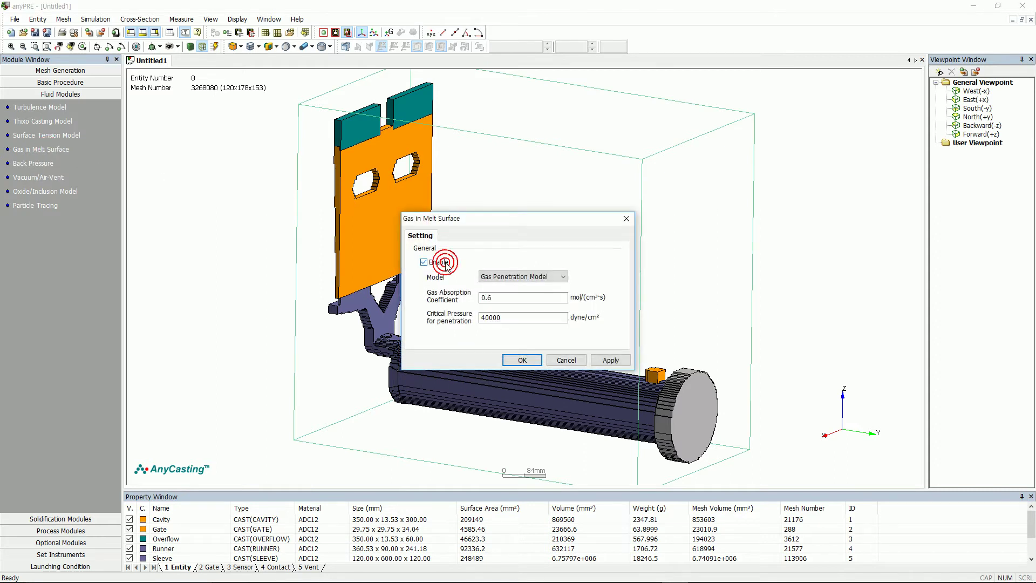
{"action": "left_click", "coordinate": [610, 360]}
{"action": "left_click", "coordinate": [523, 360]}
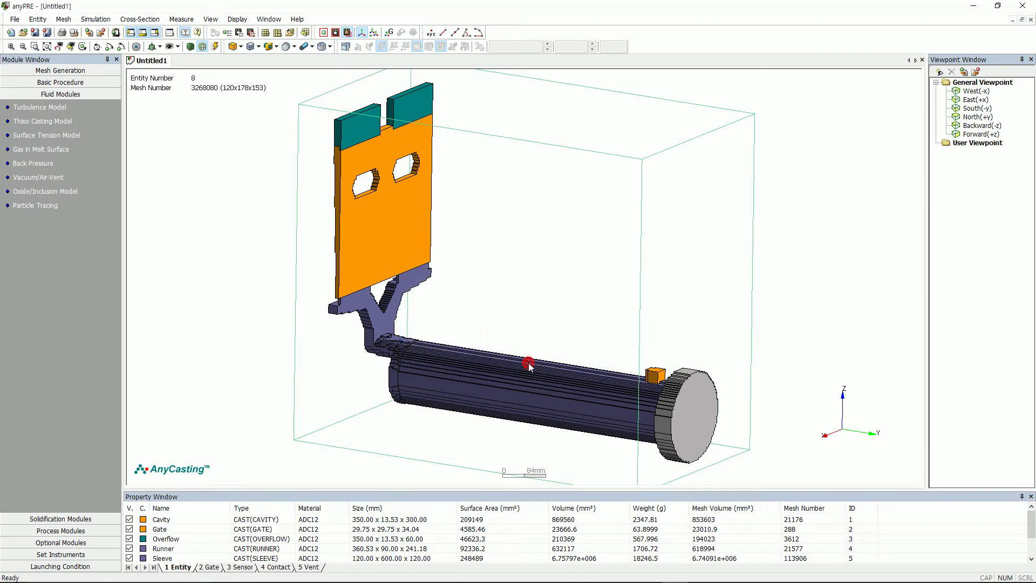
Enable the Oxide/Inclusion model with Variable Temp. amount after checking its generation curve
{"action": "left_click", "coordinate": [38, 191]}
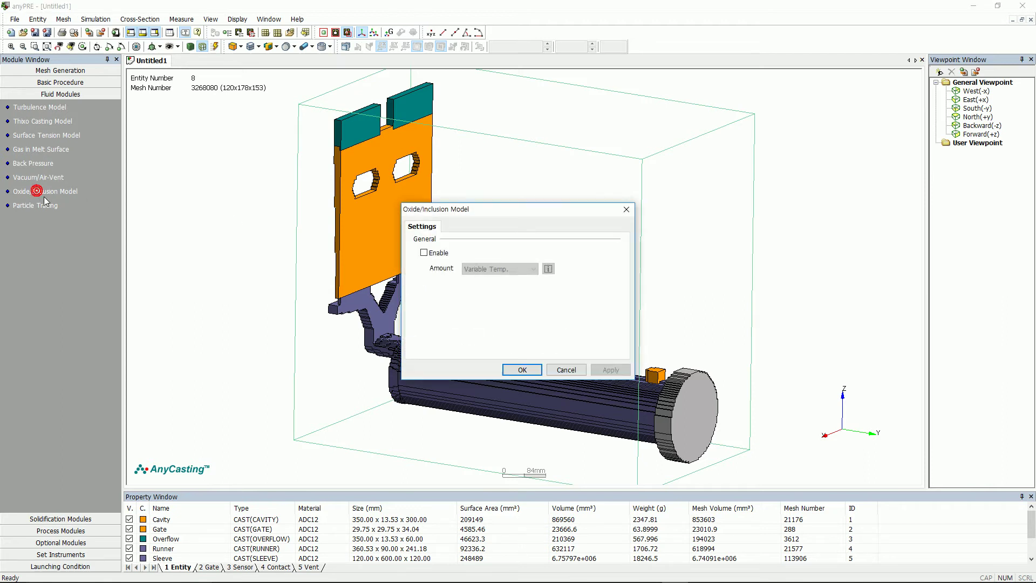
{"action": "left_click", "coordinate": [439, 254]}
{"action": "left_click", "coordinate": [548, 268]}
{"action": "left_click", "coordinate": [605, 409]}
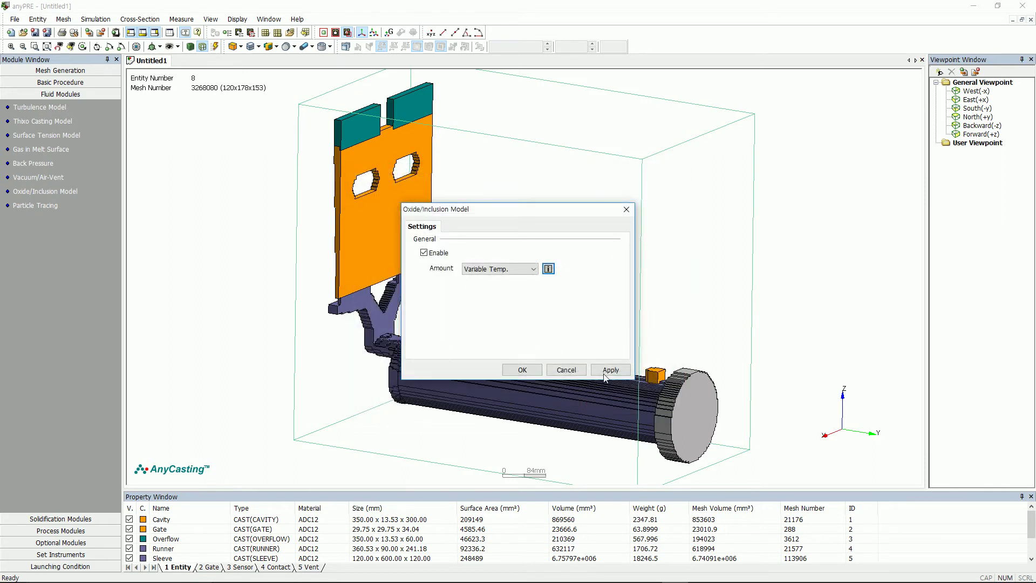
{"action": "left_click", "coordinate": [610, 370]}
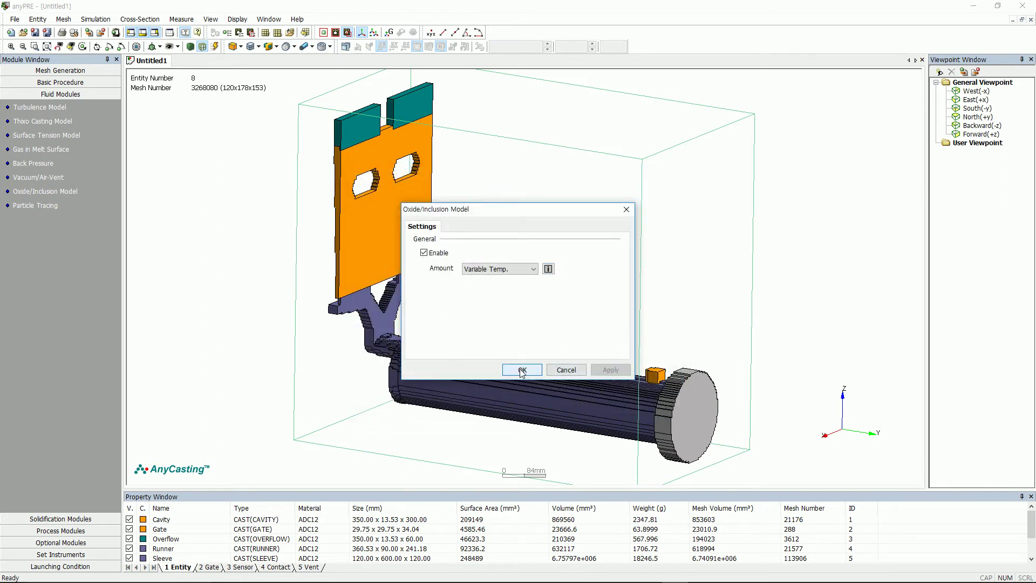
{"action": "left_click", "coordinate": [521, 370]}
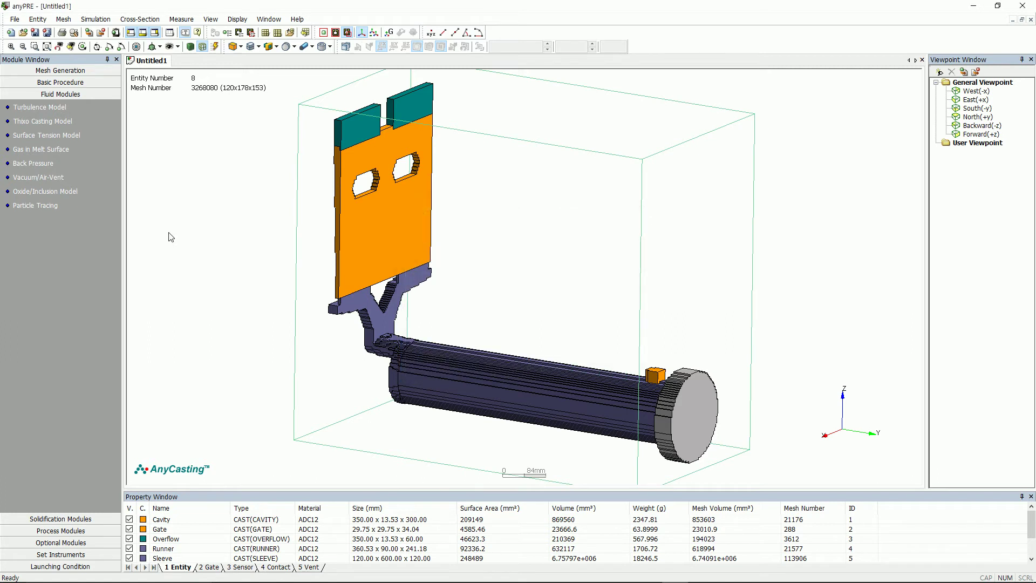
{"action": "left_click", "coordinate": [40, 206]}
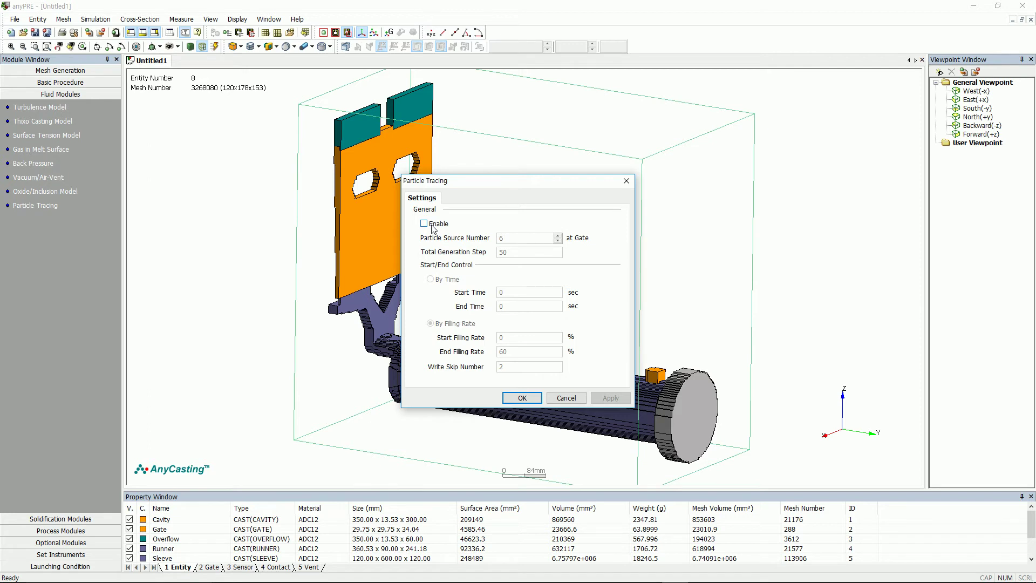
Turn on particle tracing with 10 source particles and a 100% end filling rate
{"action": "left_click", "coordinate": [424, 223]}
{"action": "left_click", "coordinate": [524, 238]}
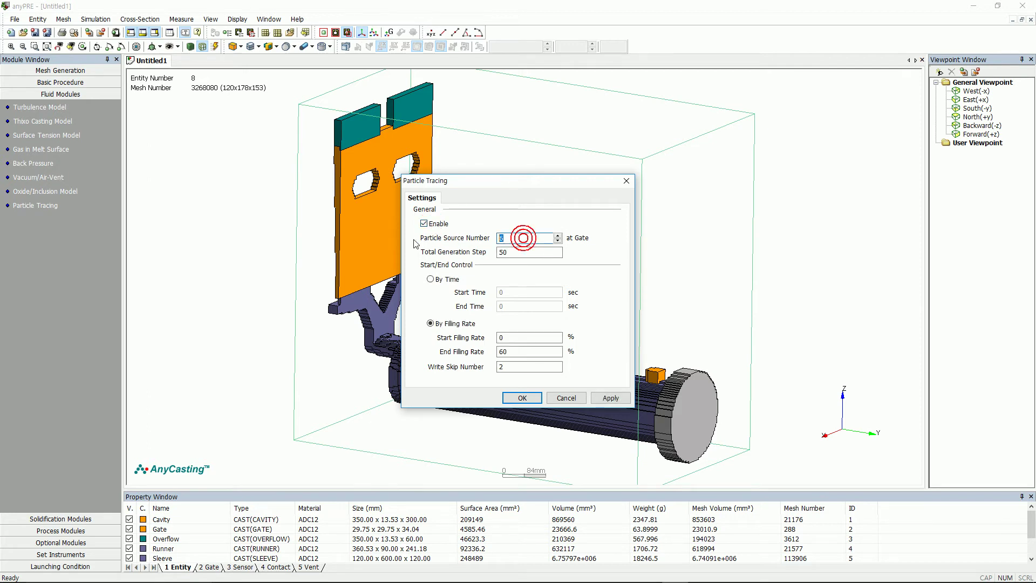
{"action": "key", "text": "BackSpace"}
{"action": "type", "text": "10"}
{"action": "double_click", "coordinate": [526, 351]}
{"action": "type", "text": "100"}
{"action": "left_click", "coordinate": [604, 398]}
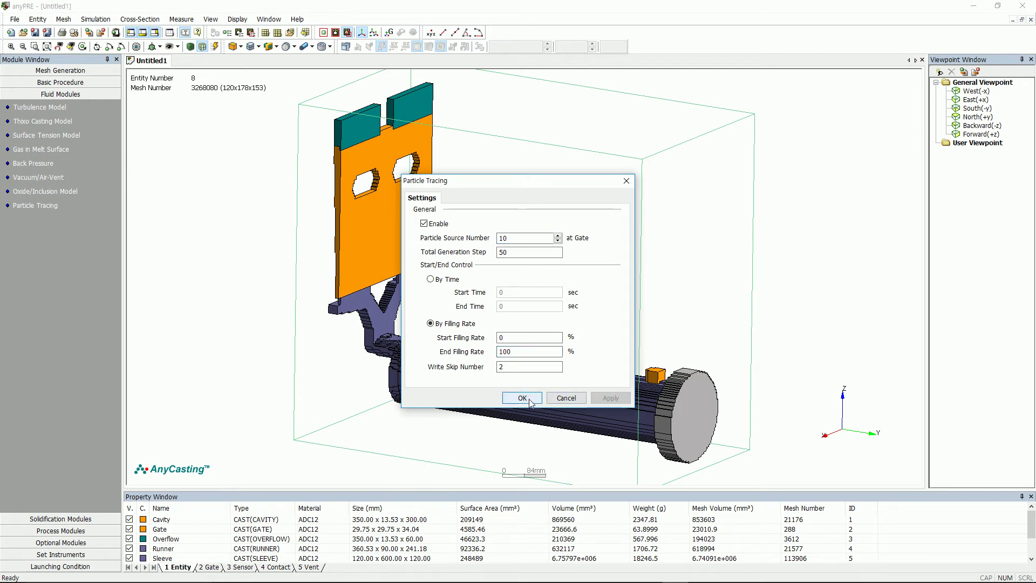
{"action": "left_click", "coordinate": [522, 398]}
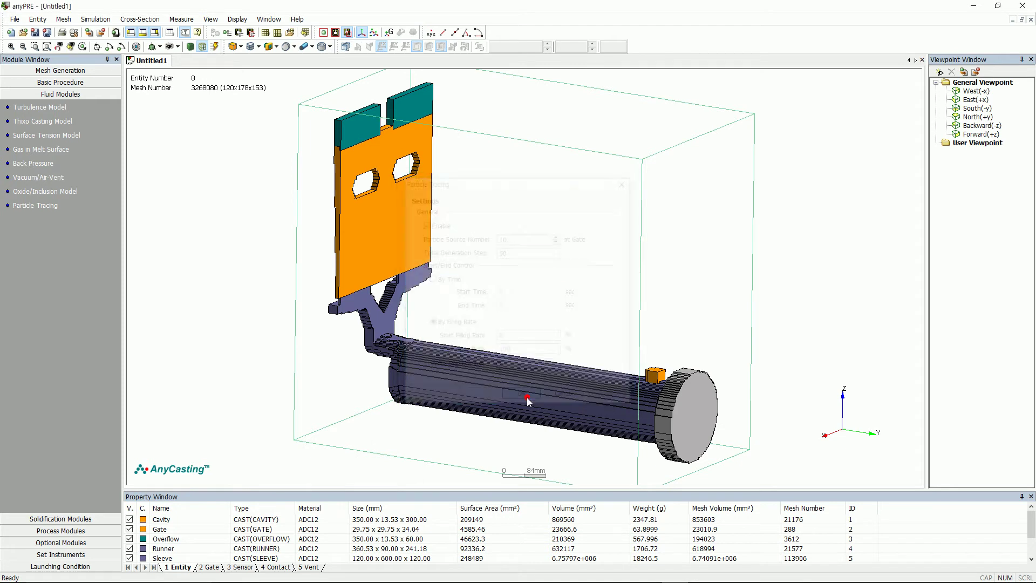
{"action": "left_click", "coordinate": [60, 519]}
Accept the ADC12 Shrinkage Model with its 7.14% database shrinkage value
{"action": "left_click", "coordinate": [33, 119]}
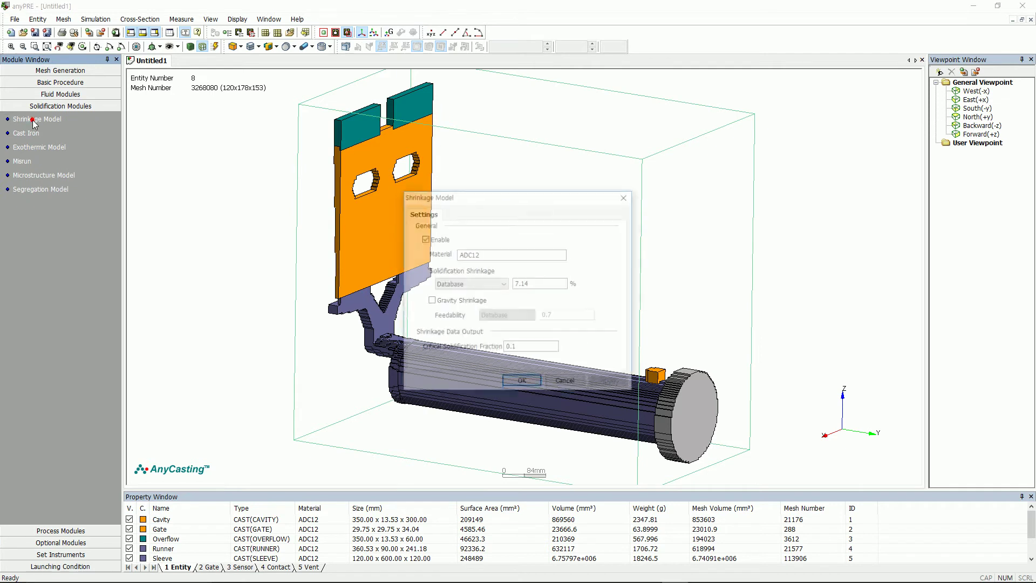
{"action": "left_click", "coordinate": [522, 383]}
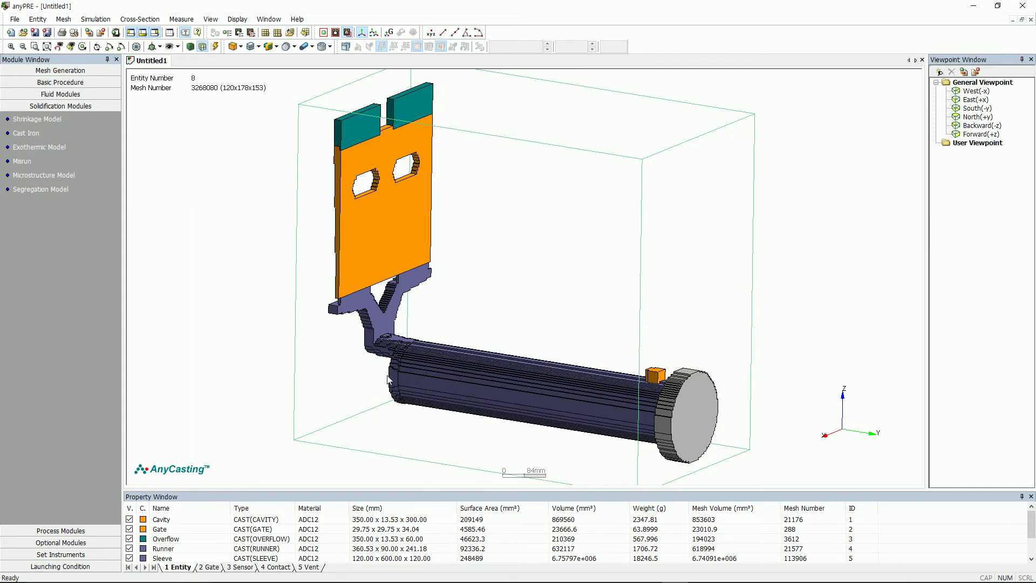
{"action": "left_click", "coordinate": [73, 531]}
Set the sleeve to 620 mm length, 120 mm inner diameter and a 20 mm included biscuit
{"action": "left_click", "coordinate": [40, 145]}
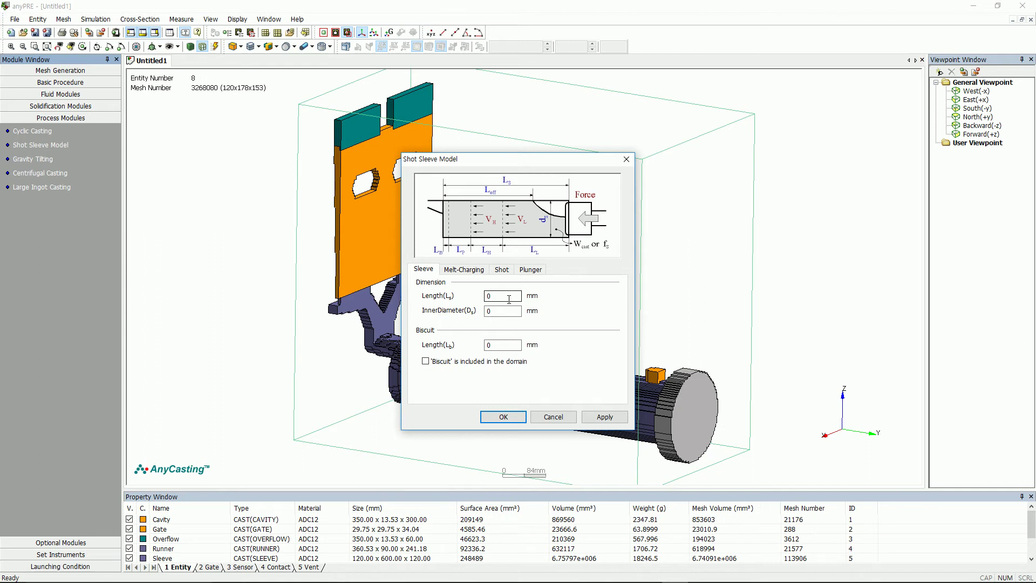
{"action": "double_click", "coordinate": [509, 299]}
{"action": "type", "text": "620"}
{"action": "key", "text": "Tab"}
{"action": "type", "text": "120"}
{"action": "key", "text": "Tab"}
{"action": "type", "text": "20"}
{"action": "left_click", "coordinate": [425, 361]}
{"action": "left_click", "coordinate": [604, 416]}
Set shot speeds to 20 cm/s low and 250 cm/s high, with 449 mm low-speed length
{"action": "left_click", "coordinate": [470, 270]}
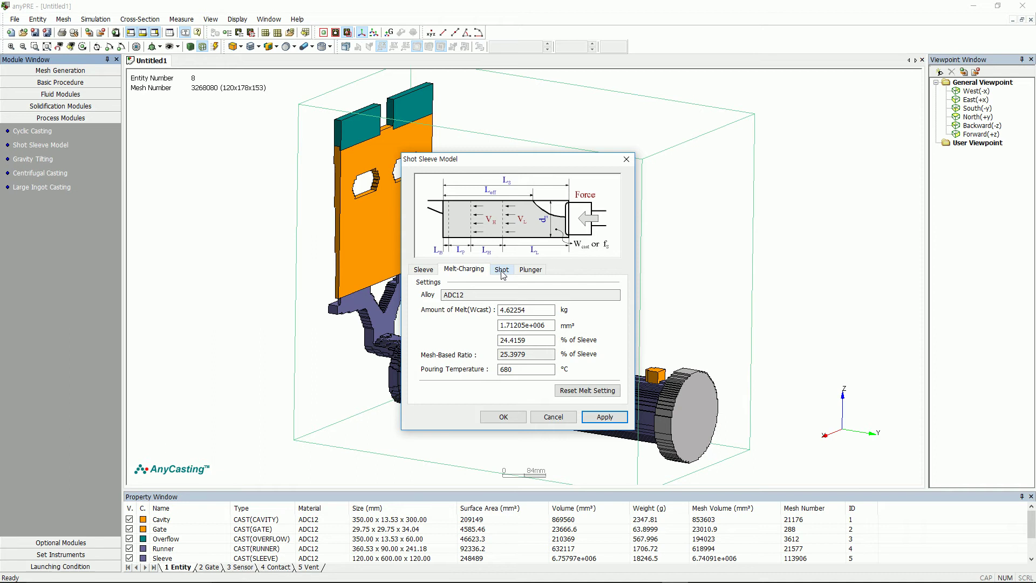
{"action": "left_click", "coordinate": [502, 270]}
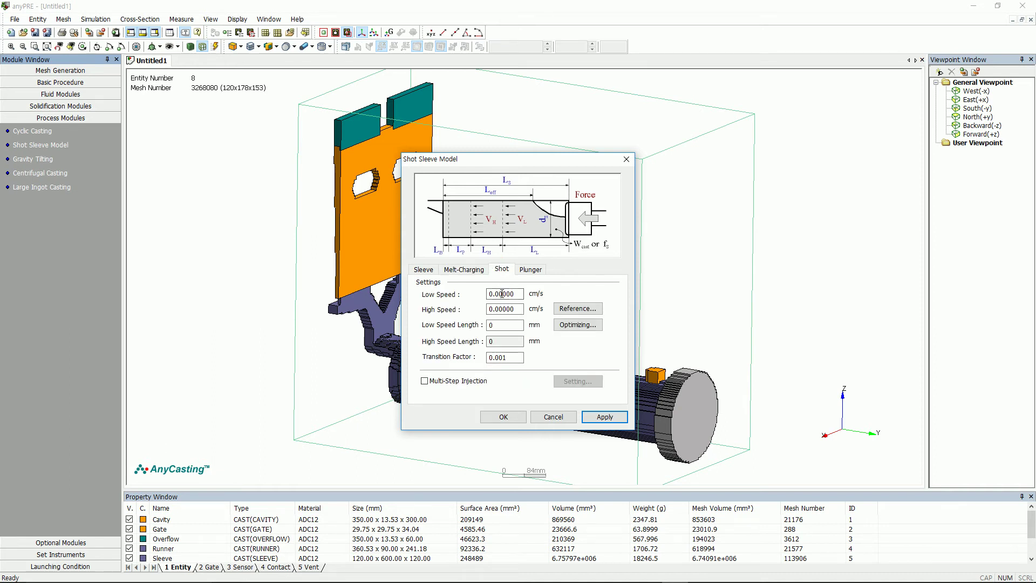
{"action": "left_click_drag", "start_coordinate": [514, 294], "coordinate": [462, 296]}
{"action": "type", "text": "20"}
{"action": "left_click_drag", "start_coordinate": [515, 309], "coordinate": [421, 309]}
{"action": "type", "text": "250"}
{"action": "left_click_drag", "start_coordinate": [520, 324], "coordinate": [488, 323]}
{"action": "type", "text": "449"}
{"action": "left_click", "coordinate": [603, 416]}
{"action": "left_click", "coordinate": [531, 270]}
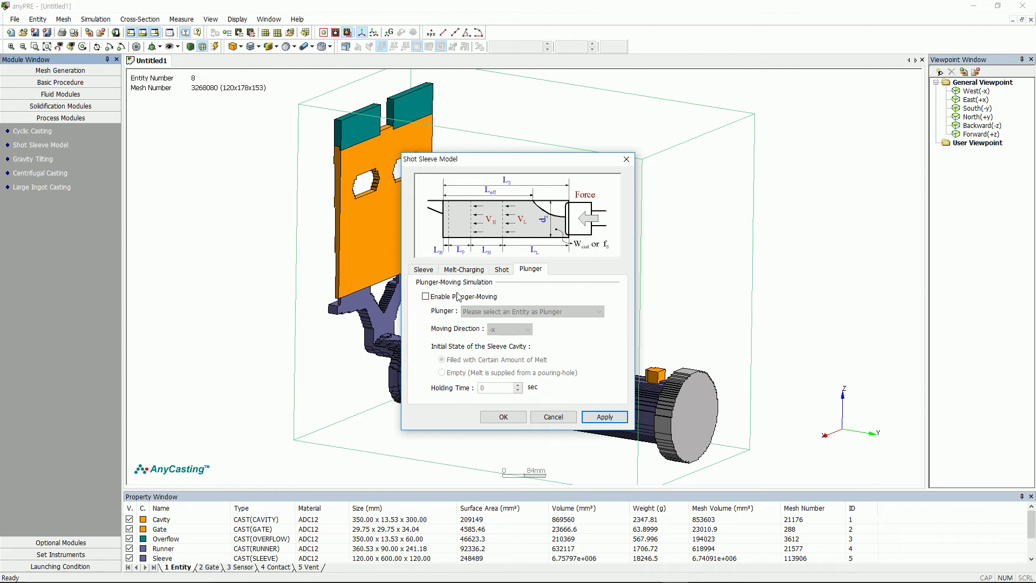
Make the Piston the plunger moving along -y, starting empty with 0.5 s holding time
{"action": "left_click", "coordinate": [428, 297]}
{"action": "left_click", "coordinate": [526, 311]}
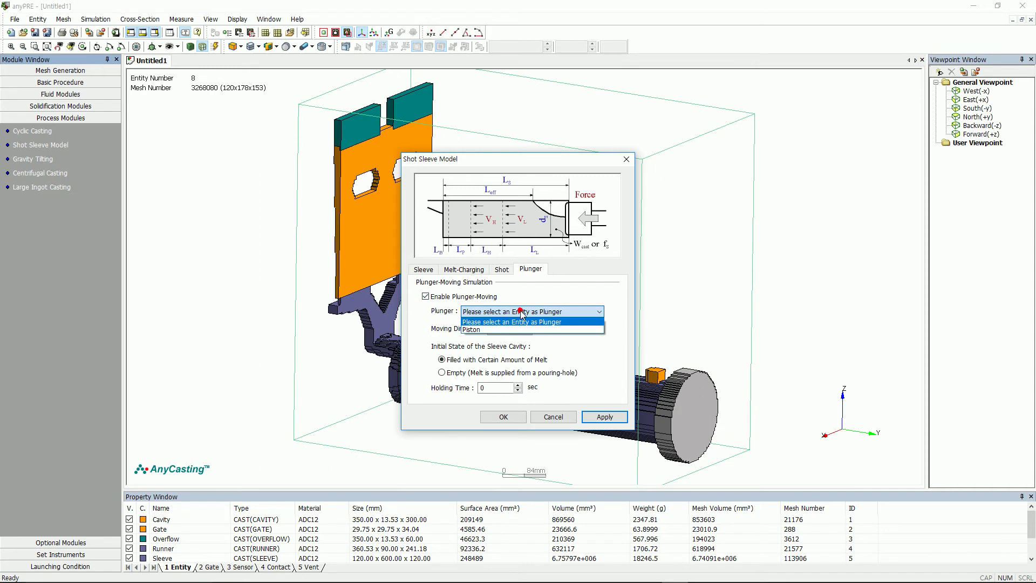
{"action": "left_click", "coordinate": [475, 330]}
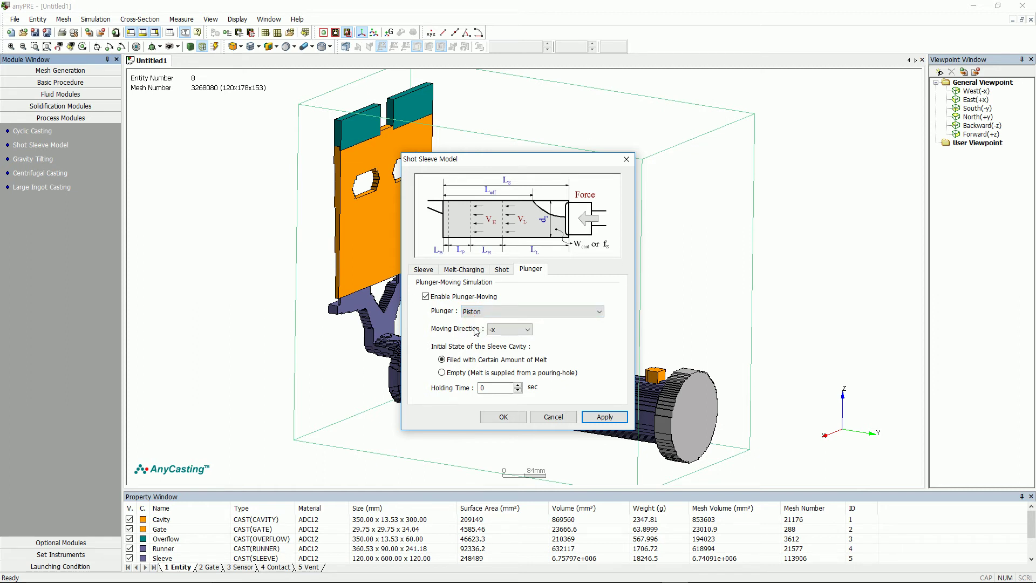
{"action": "left_click", "coordinate": [523, 330]}
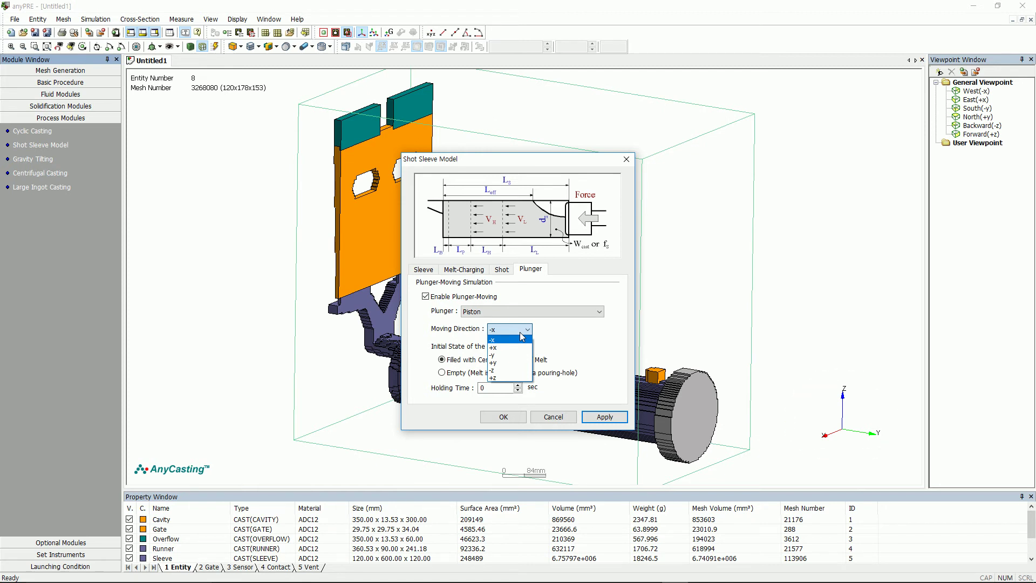
{"action": "left_click", "coordinate": [510, 355]}
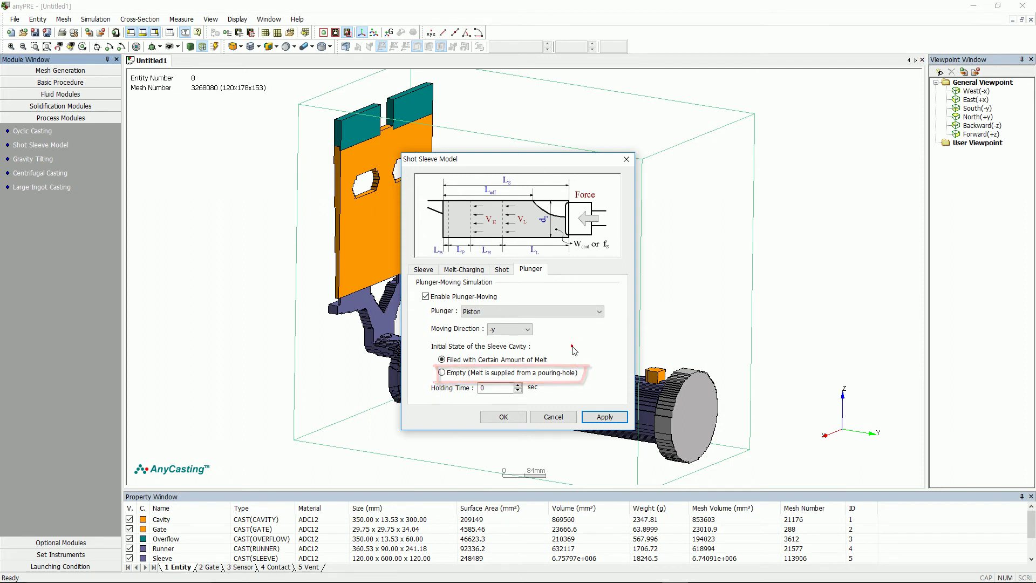
{"action": "left_click", "coordinate": [573, 349]}
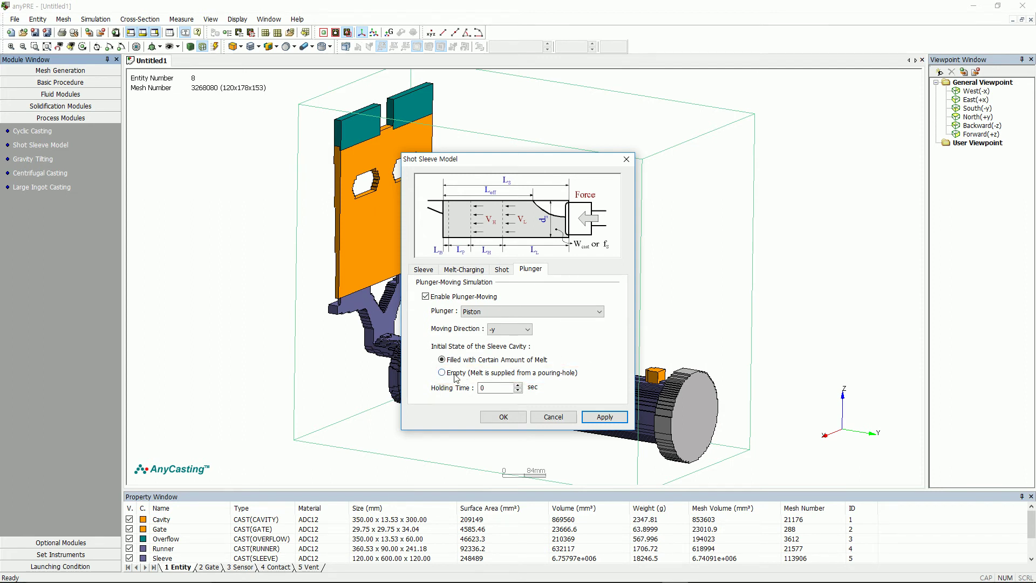
{"action": "left_click", "coordinate": [455, 376]}
{"action": "left_click", "coordinate": [500, 387]}
{"action": "type", "text": ".5"}
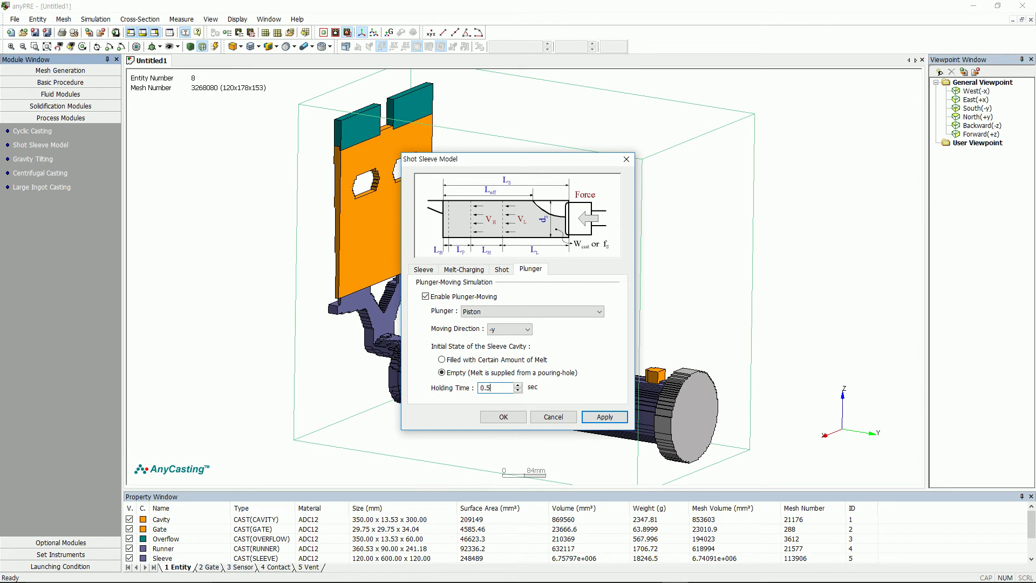
{"action": "left_click", "coordinate": [498, 418]}
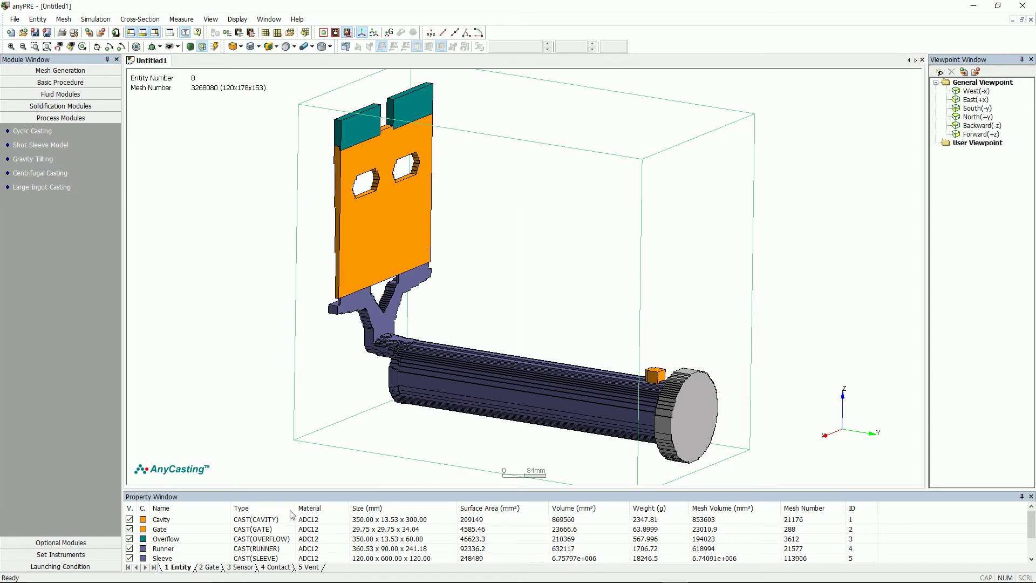
Enable the Mold Erosion optional module and apply it
{"action": "left_click", "coordinate": [61, 541]}
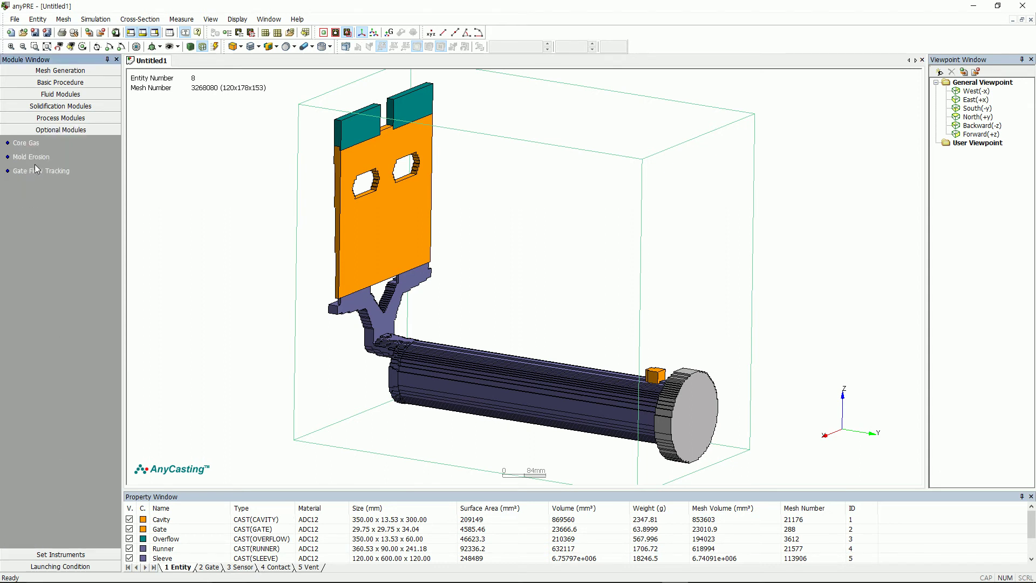
{"action": "left_click", "coordinate": [34, 159]}
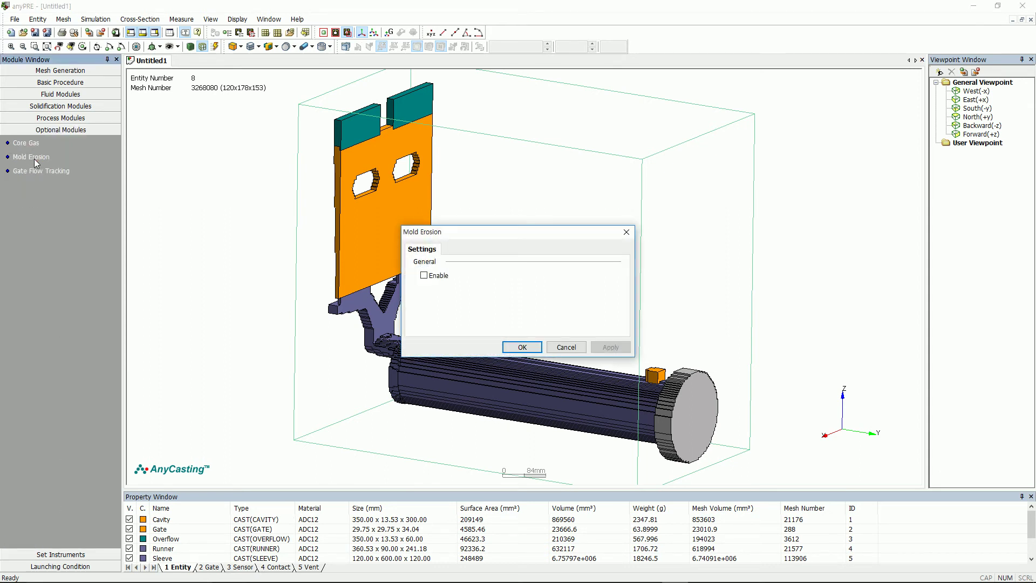
{"action": "left_click", "coordinate": [424, 276]}
{"action": "left_click", "coordinate": [610, 347]}
{"action": "left_click", "coordinate": [515, 347]}
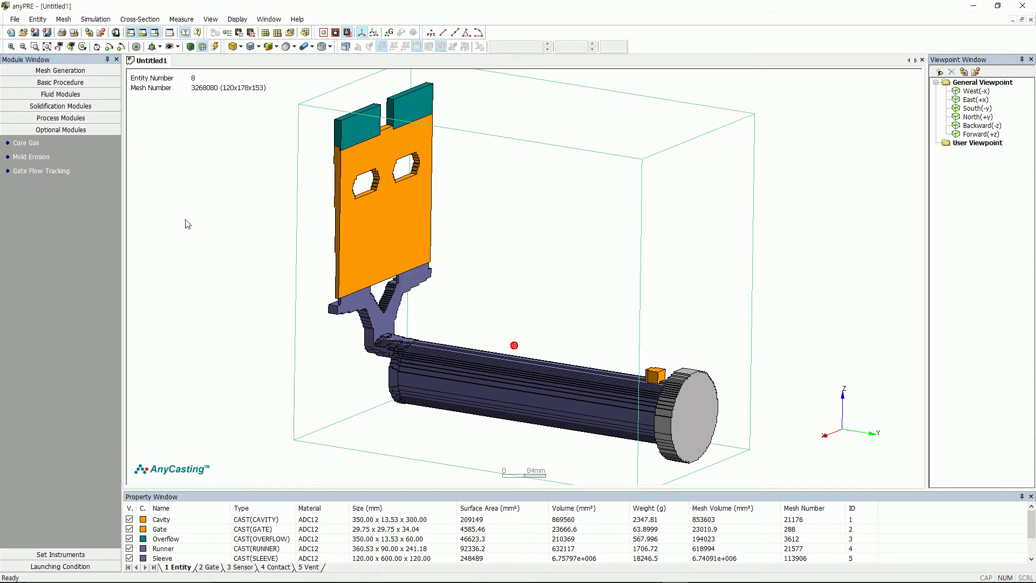
Enable Gate Flow Tracking and apply it
{"action": "left_click", "coordinate": [45, 170]}
{"action": "left_click", "coordinate": [424, 251]}
{"action": "left_click", "coordinate": [611, 369]}
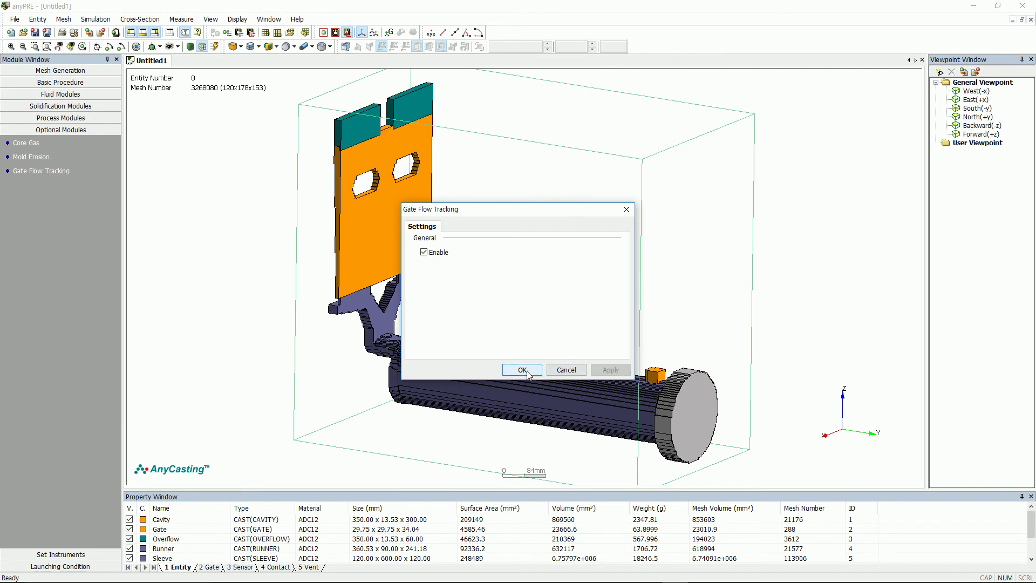
{"action": "left_click", "coordinate": [522, 370]}
{"action": "left_click", "coordinate": [62, 555]}
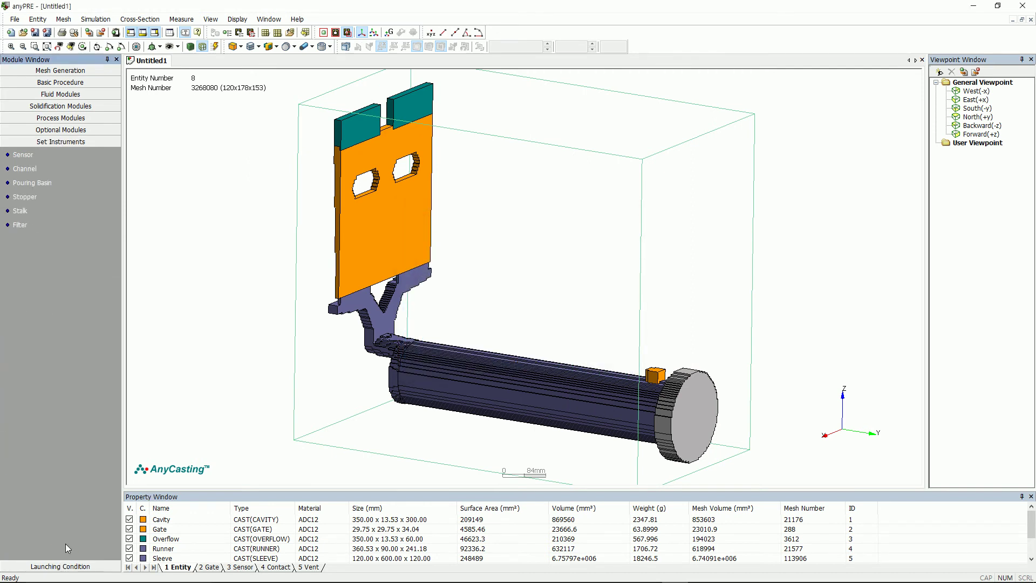
In End/Output Condition, add a filling-rate output series with interval 1
{"action": "left_click", "coordinate": [64, 565]}
{"action": "left_click", "coordinate": [60, 182]}
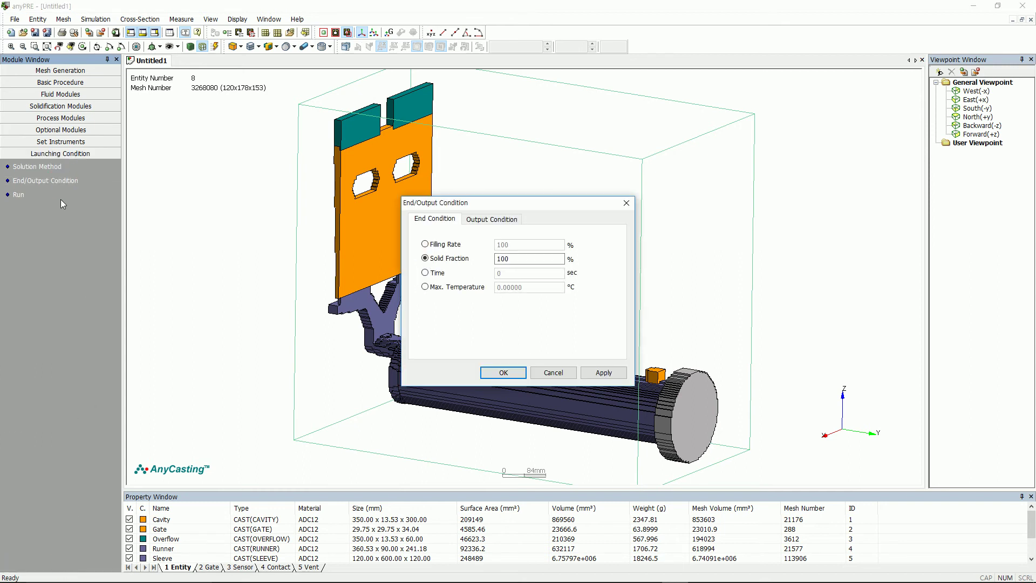
{"action": "left_click", "coordinate": [498, 224]}
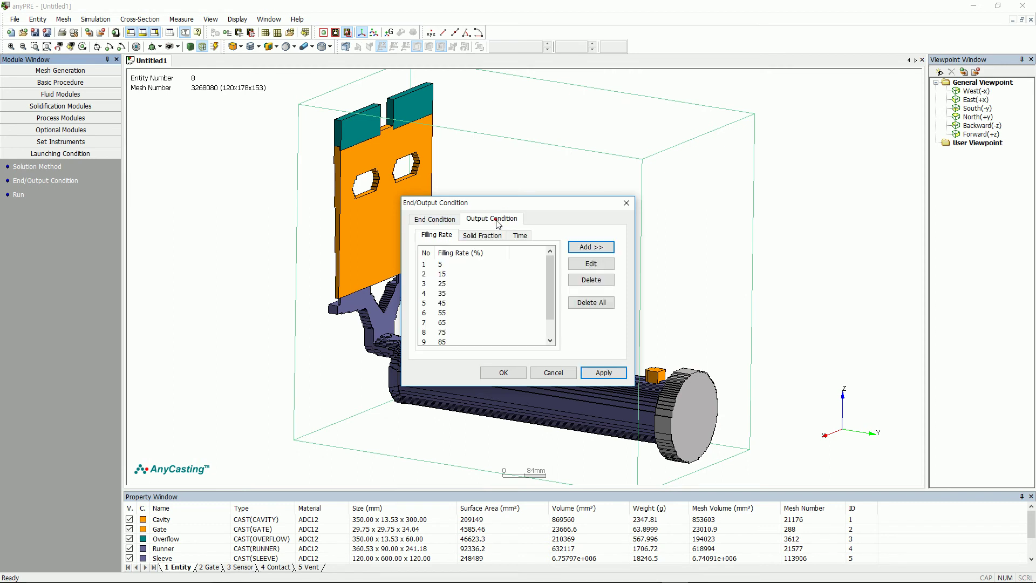
{"action": "left_click", "coordinate": [589, 245]}
{"action": "left_click", "coordinate": [630, 261]}
{"action": "left_click", "coordinate": [523, 285]}
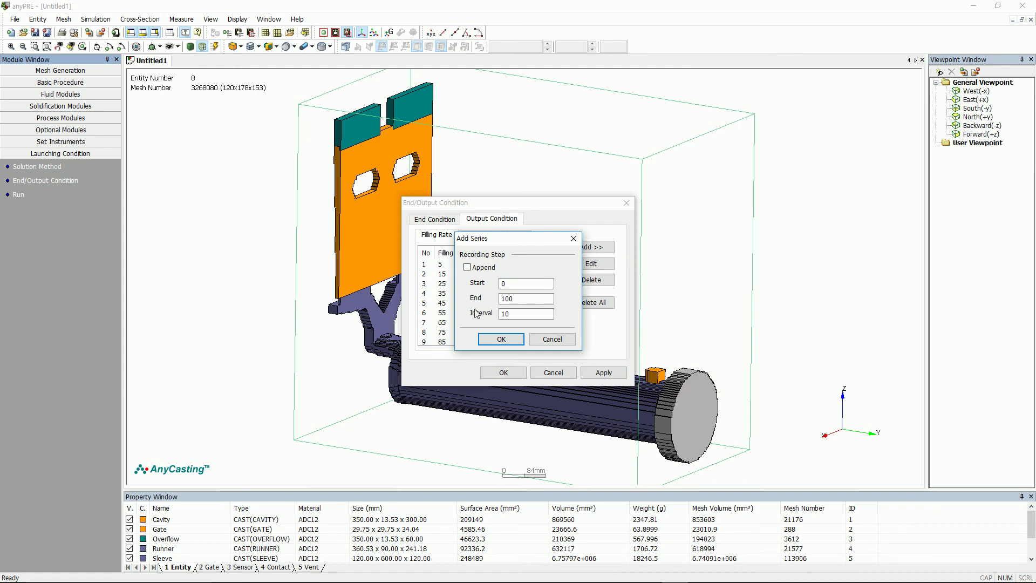
{"action": "double_click", "coordinate": [504, 313]}
{"action": "type", "text": "1"}
{"action": "key", "text": "Return"}
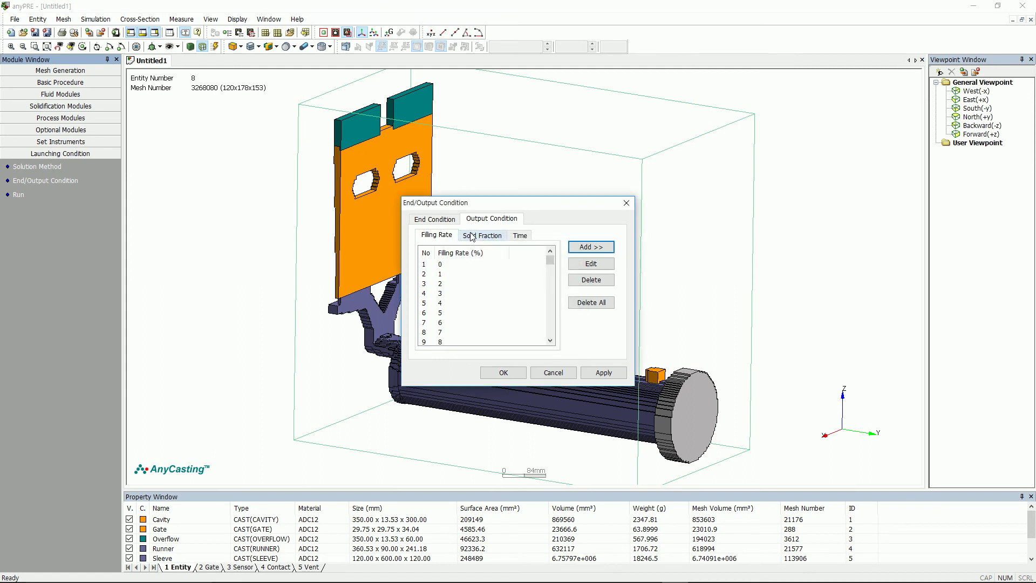
Add a solid-fraction output series with start 0 and interval 1
{"action": "left_click", "coordinate": [482, 235]}
{"action": "left_click", "coordinate": [591, 246]}
{"action": "left_click", "coordinate": [642, 262]}
{"action": "double_click", "coordinate": [520, 284]}
{"action": "type", "text": "0"}
{"action": "double_click", "coordinate": [516, 315]}
{"action": "type", "text": "1"}
{"action": "left_click", "coordinate": [500, 339]}
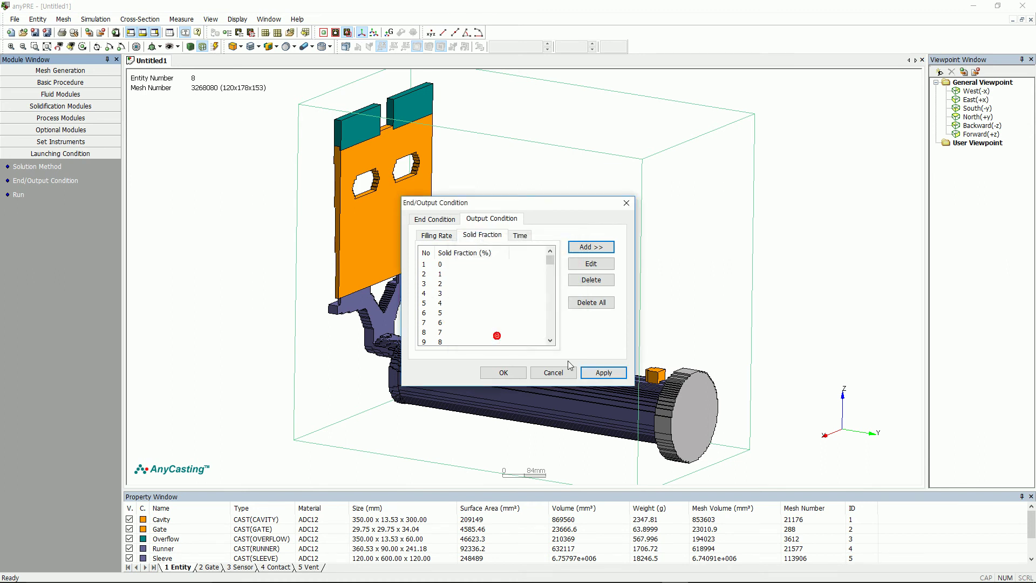
Confirm the output conditions, save the model as HPDC_sleeve, and run it for solving
{"action": "left_click", "coordinate": [504, 373]}
{"action": "left_click", "coordinate": [21, 22]}
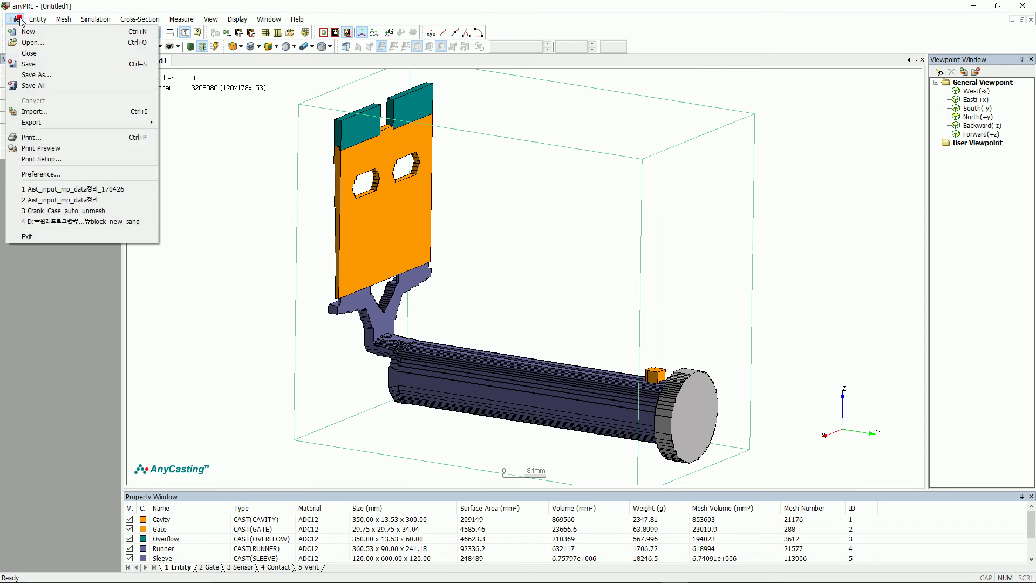
{"action": "left_click", "coordinate": [53, 66]}
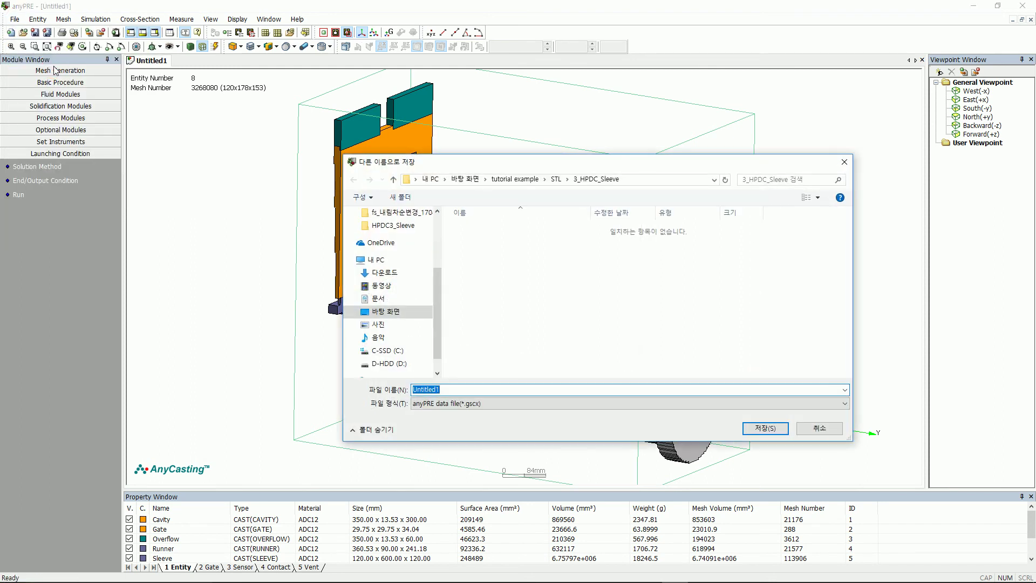
{"action": "type", "text": "hp"}
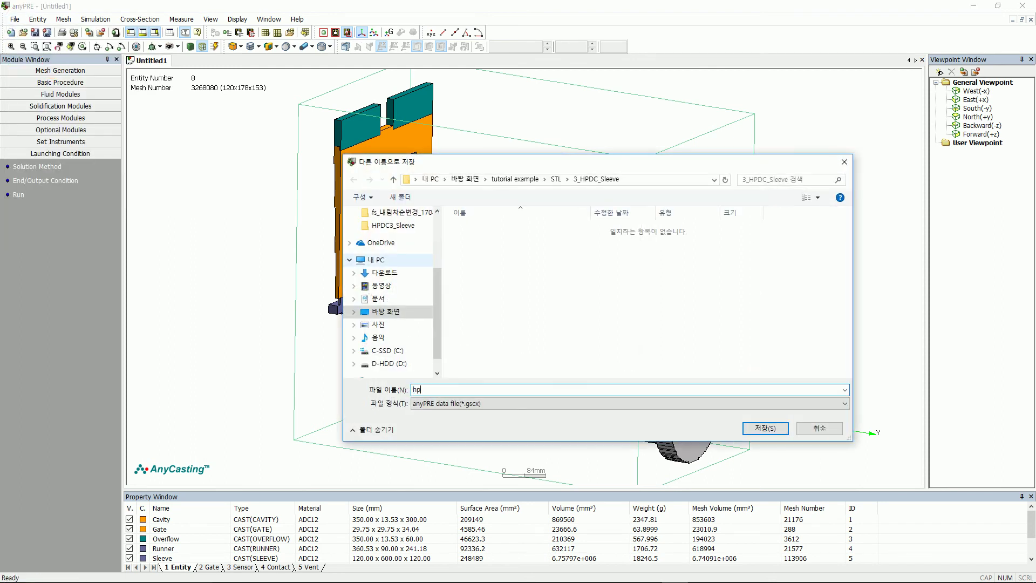
{"action": "key", "text": "BackSpace"}
{"action": "key", "text": "BackSpace"}
{"action": "type", "text": "HPDC_sleeve"}
{"action": "key", "text": "Return"}
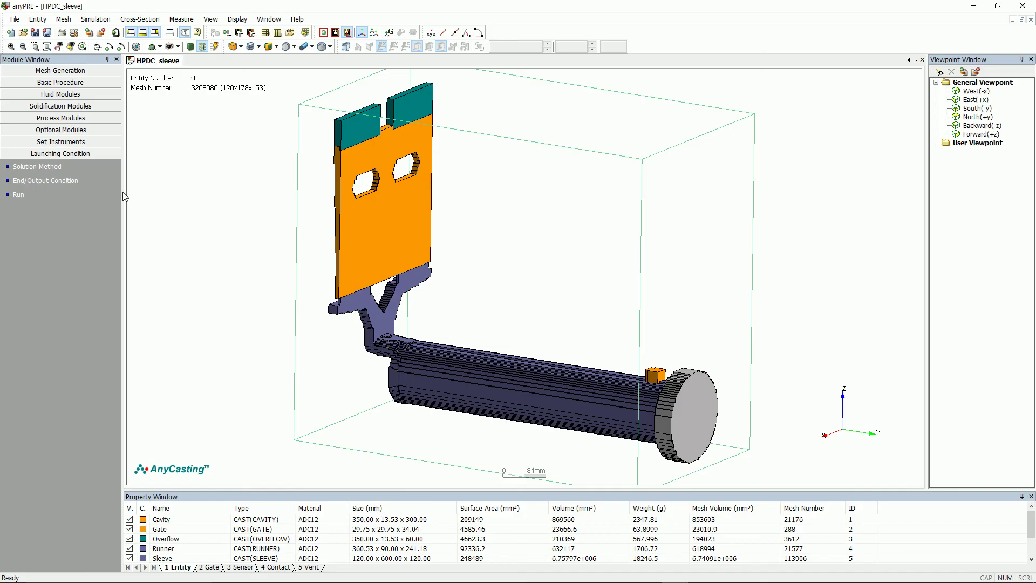
{"action": "left_click", "coordinate": [19, 195]}
Launch anySOLVER, open the HPDC_Sleeve project, dismiss the disk notice, and start the simulation
{"action": "left_click", "coordinate": [702, 572]}
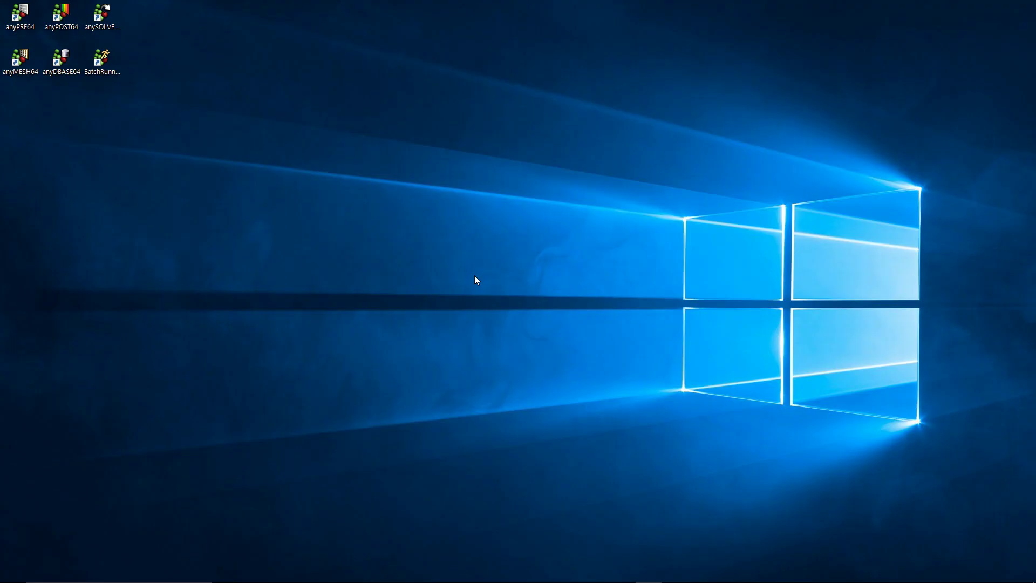
{"action": "double_click", "coordinate": [100, 25]}
{"action": "left_click", "coordinate": [443, 199]}
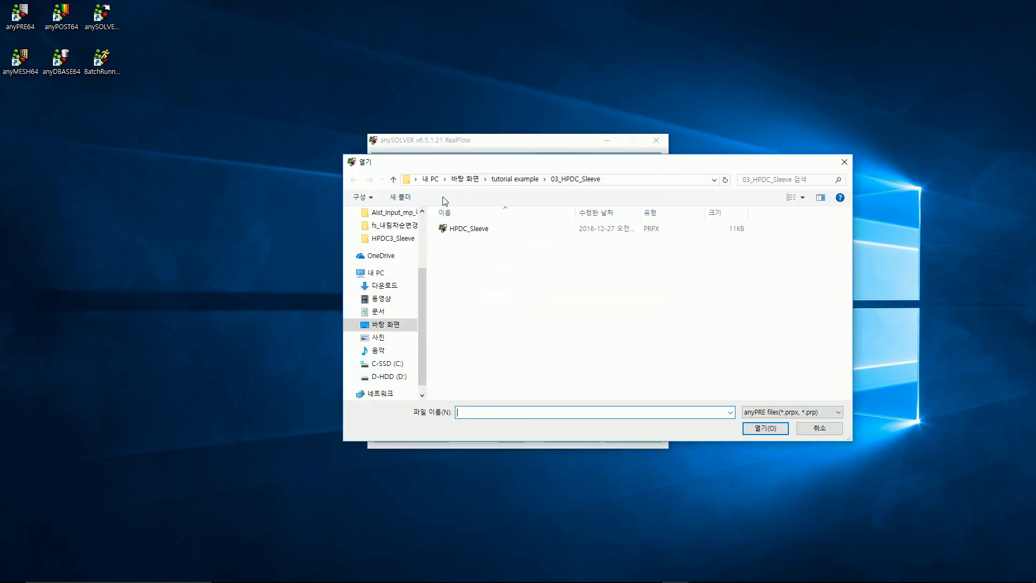
{"action": "left_click", "coordinate": [469, 228]}
{"action": "left_click", "coordinate": [769, 429]}
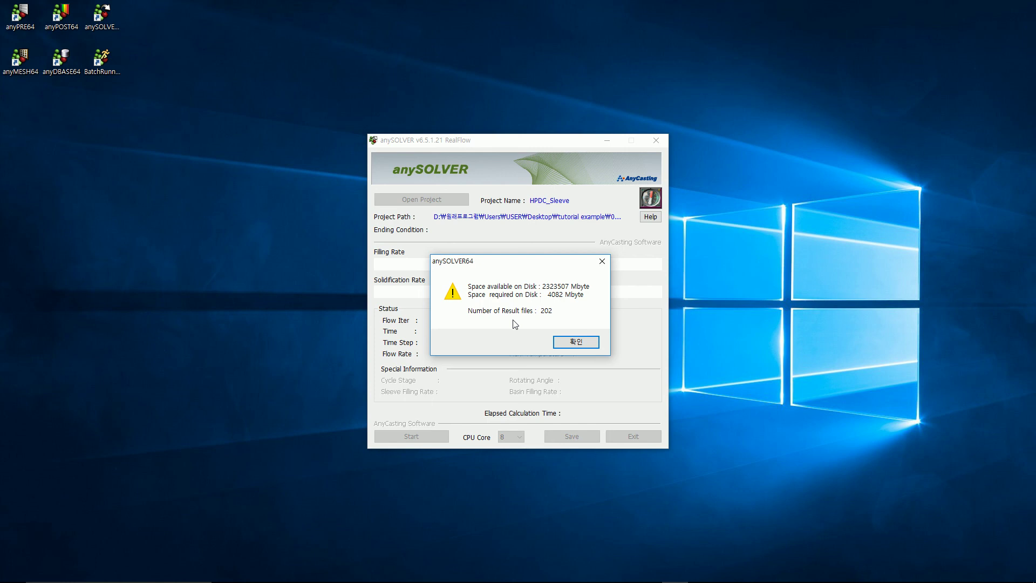
{"action": "left_click", "coordinate": [578, 341]}
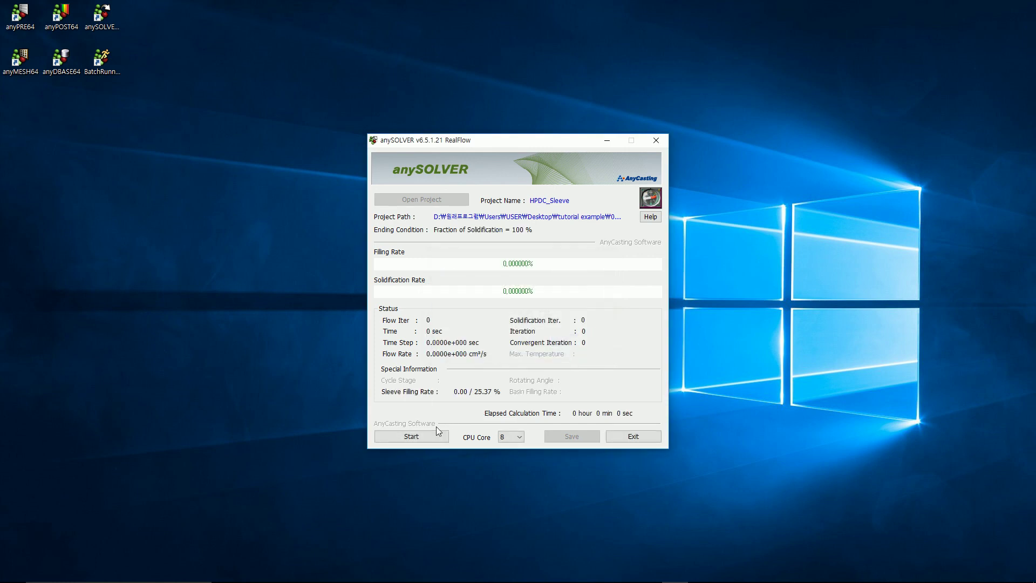
{"action": "left_click", "coordinate": [437, 435]}
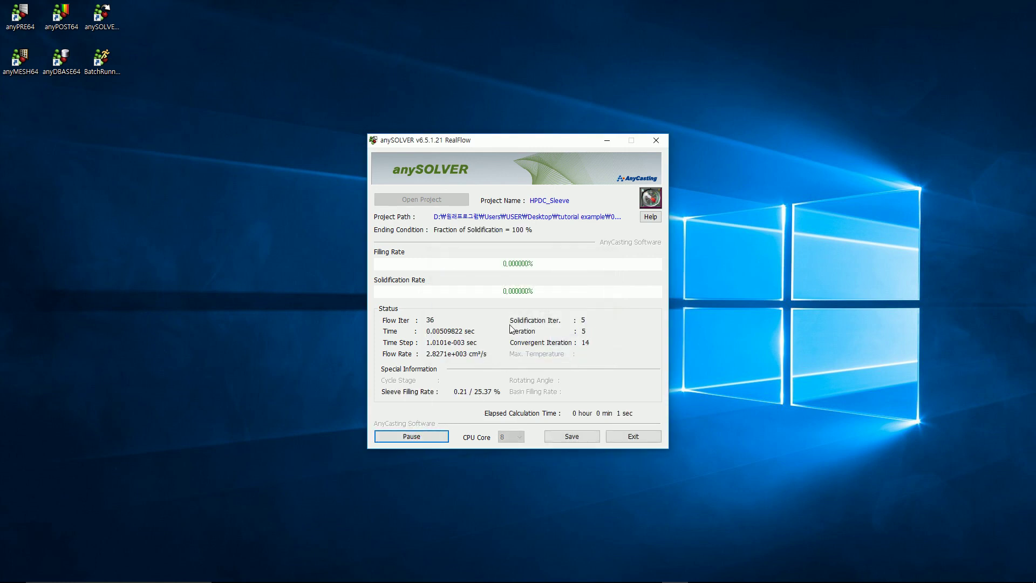